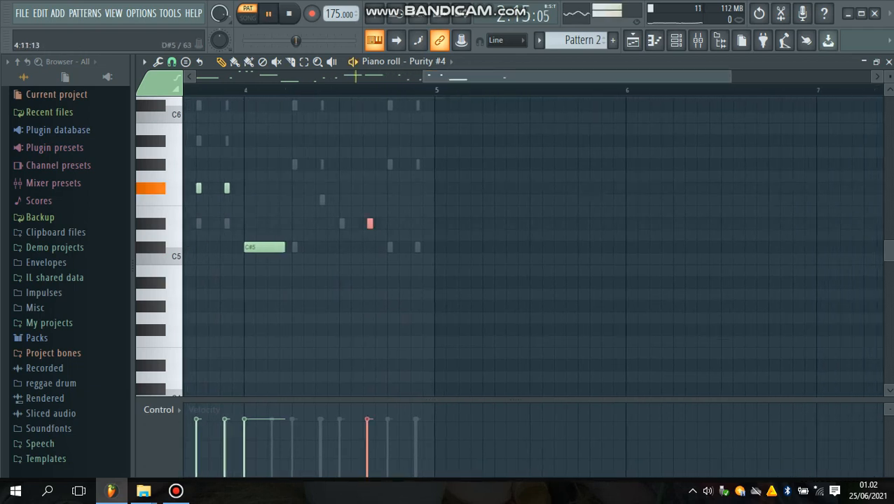
Place two short notes in bar 4 of the Purity #4 bass line, one at C#5 followed by one at G#5
left_click_drag(370, 224, 326, 235)
left_click(341, 223)
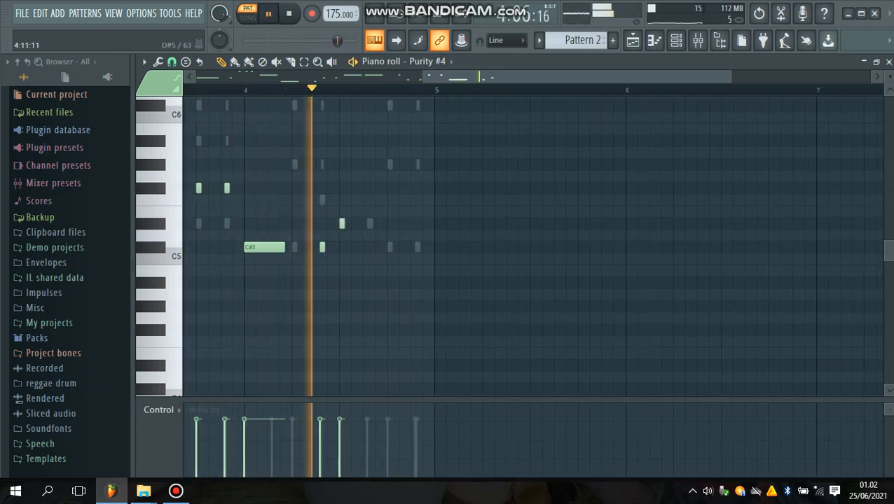
key("space")
left_click_drag(342, 223, 342, 164)
key("space")
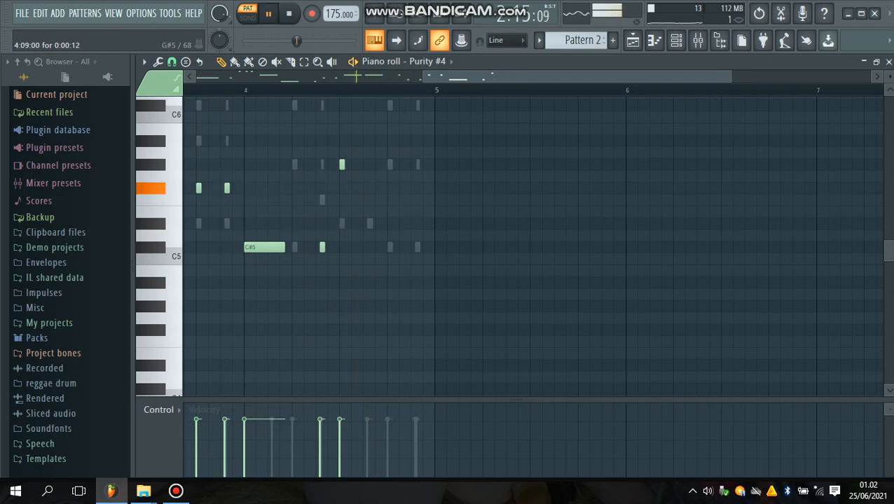
Add four more short G#5 notes to finish bar 4 of the bass line, and close the piano roll
left_click(370, 223)
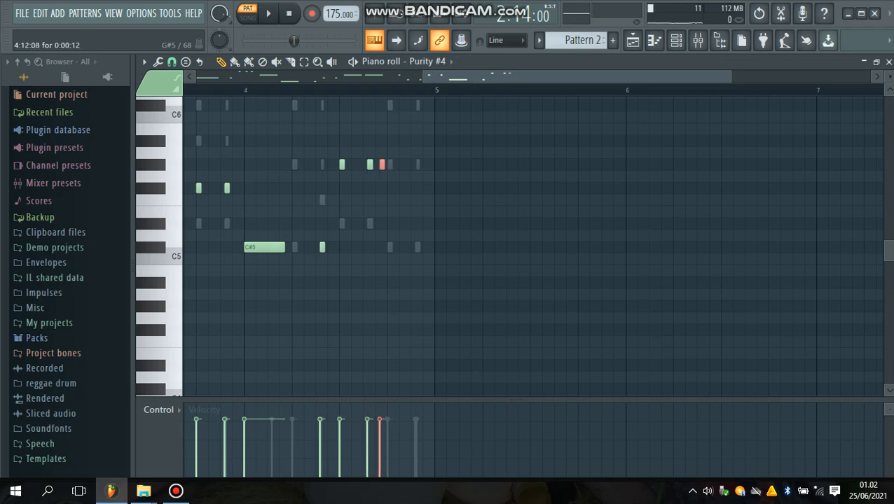
left_click_drag(381, 164, 358, 165)
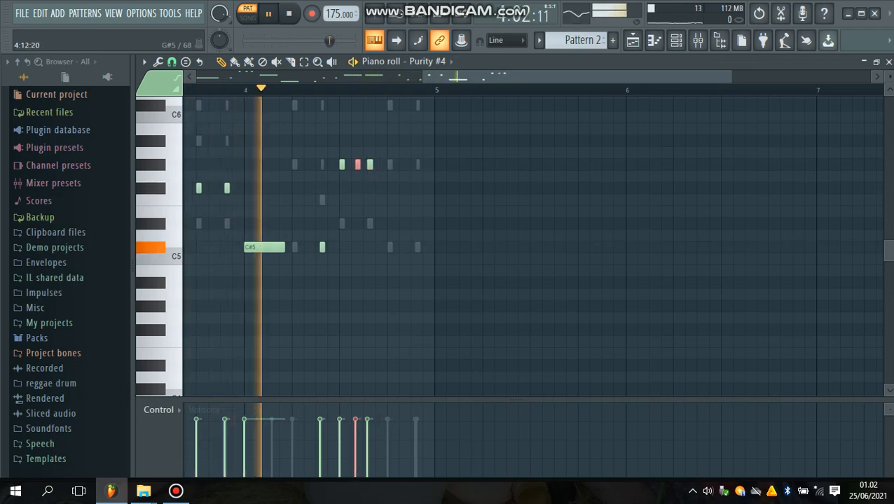
left_click(390, 165)
key("space")
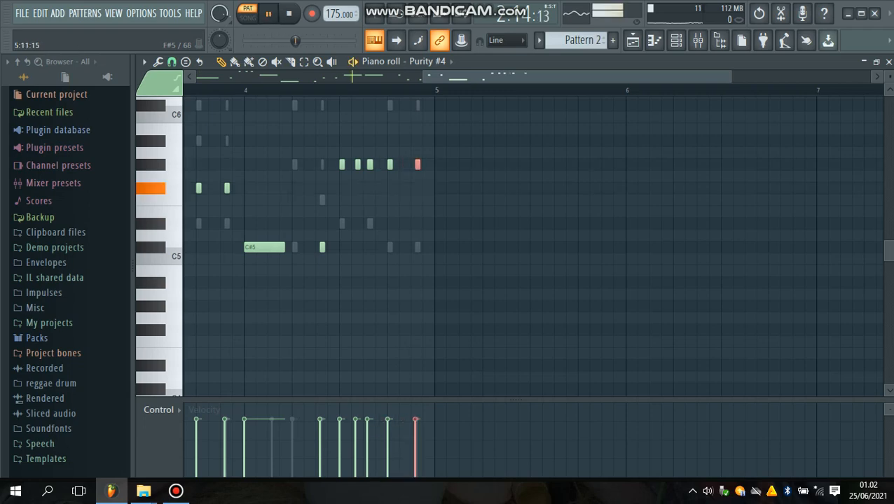
left_click(888, 61)
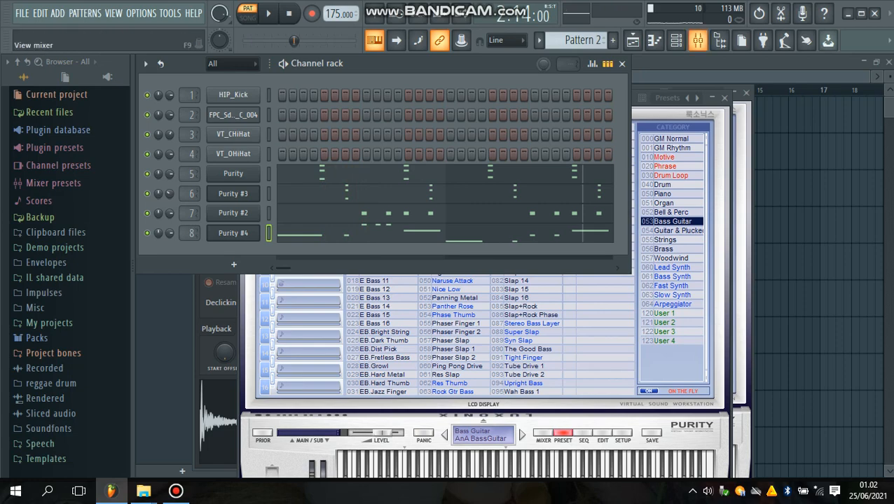
Load Fruity Parametric EQ 2 in slot 1 of mixer Insert 8 and pull band 7 down to cut the bass's higher frequencies
left_click(698, 40)
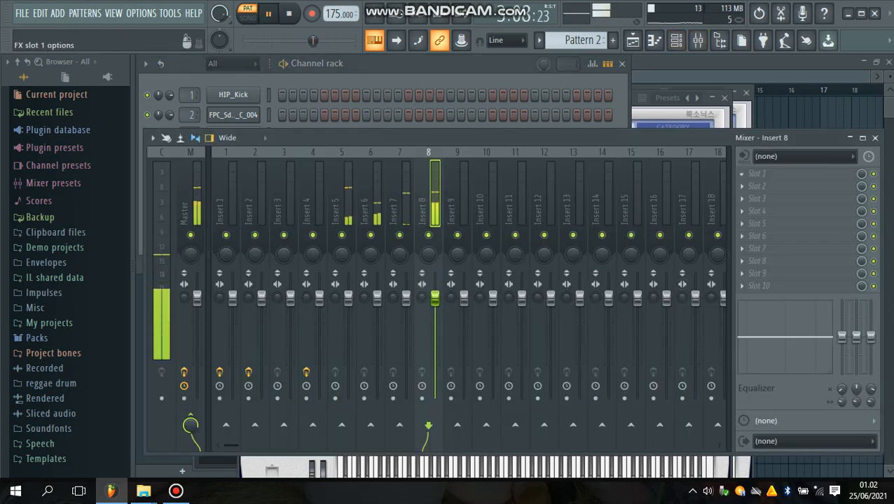
left_click(757, 174)
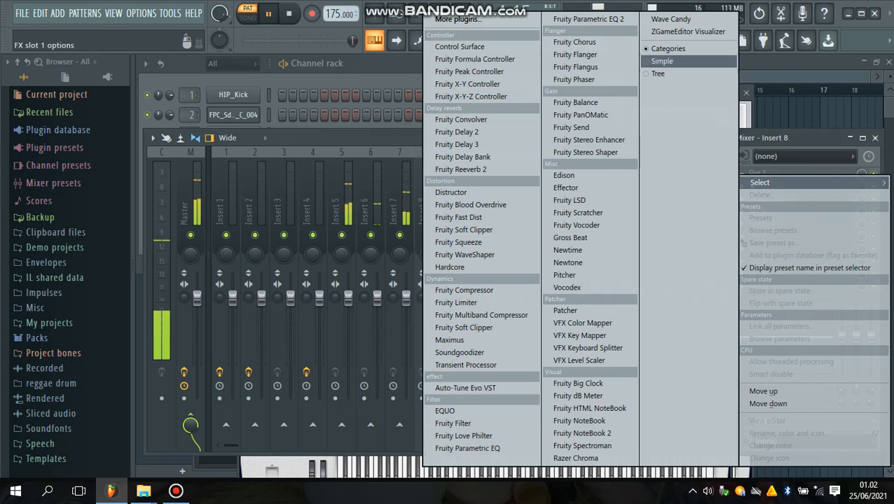
left_click(588, 19)
left_click_drag(412, 262, 297, 319)
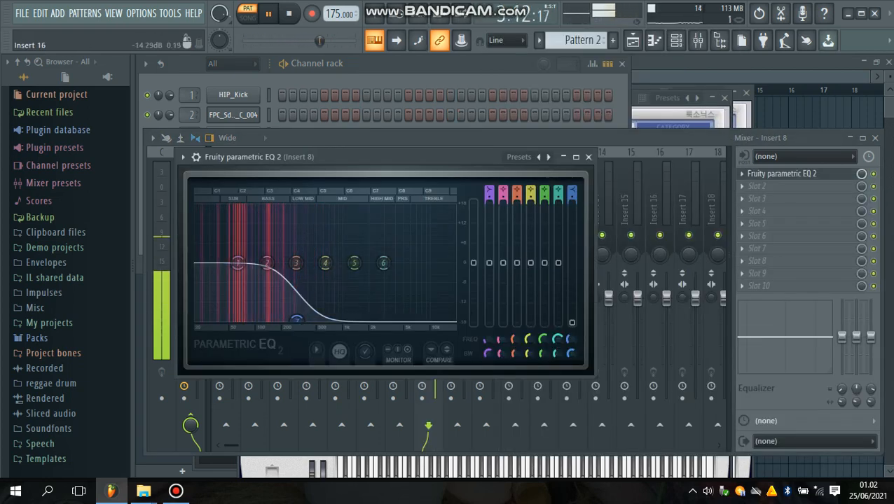
left_click(589, 157)
left_click(874, 138)
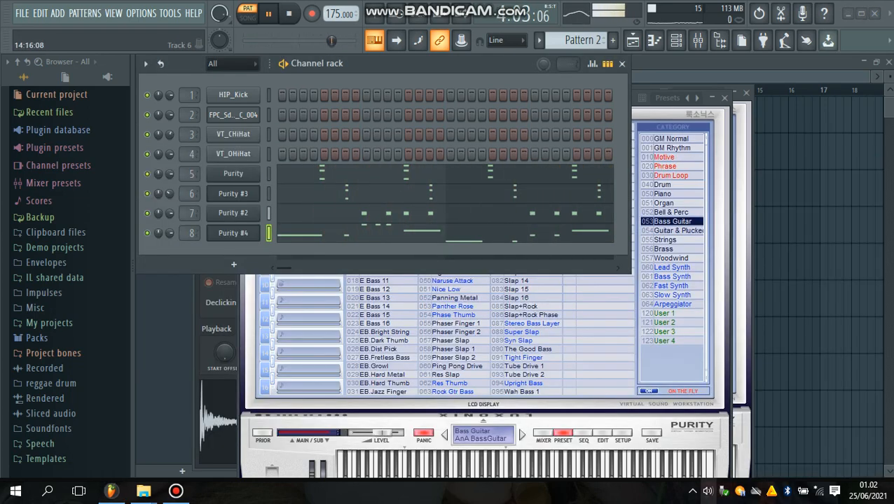
Raise the system audio volume by six increments
key("XF86AudioRaiseVolume")
key("XF86AudioRaiseVolume")
key("XF86AudioRaiseVolume")
key("XF86AudioRaiseVolume")
key("XF86AudioRaiseVolume")
key("XF86AudioRaiseVolume")
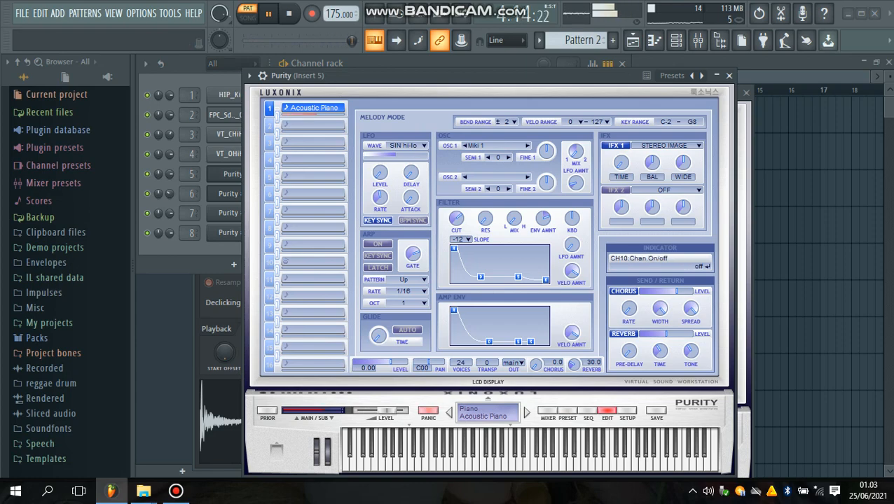
Stop playback, cut the Purity #3 notes out of Pattern 2 and paste them into a new Pattern 3
key("F6")
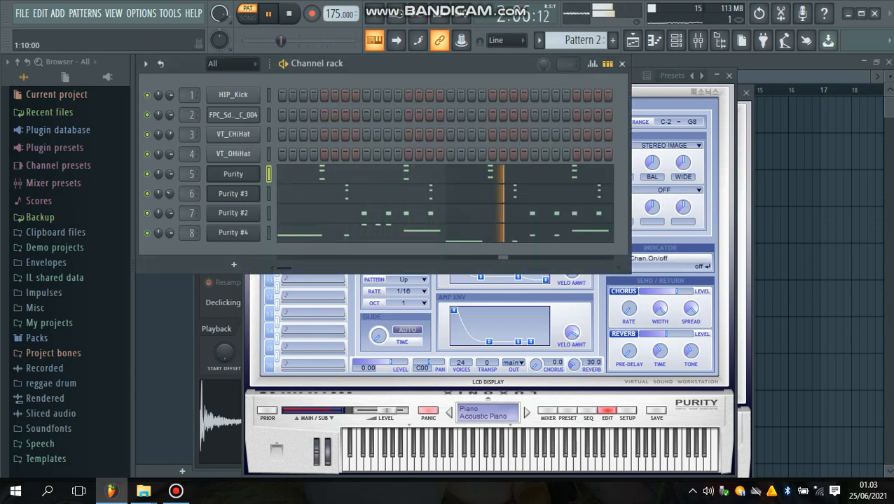
key("F5")
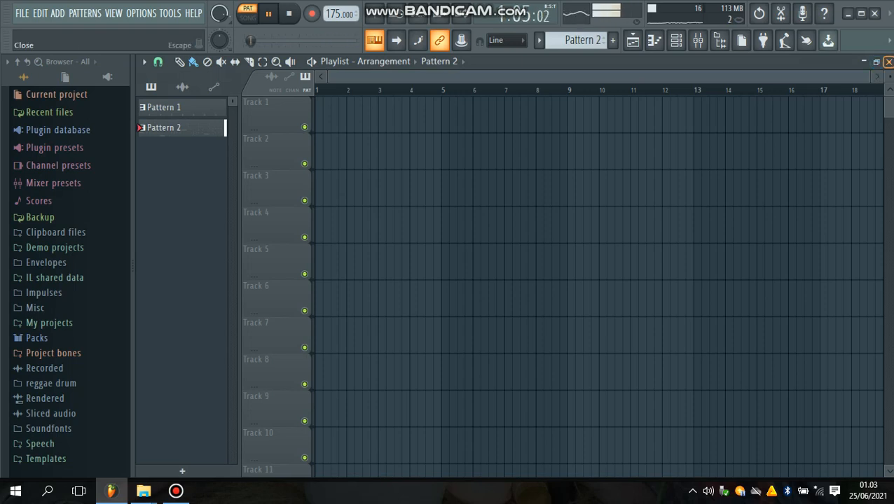
key("F6")
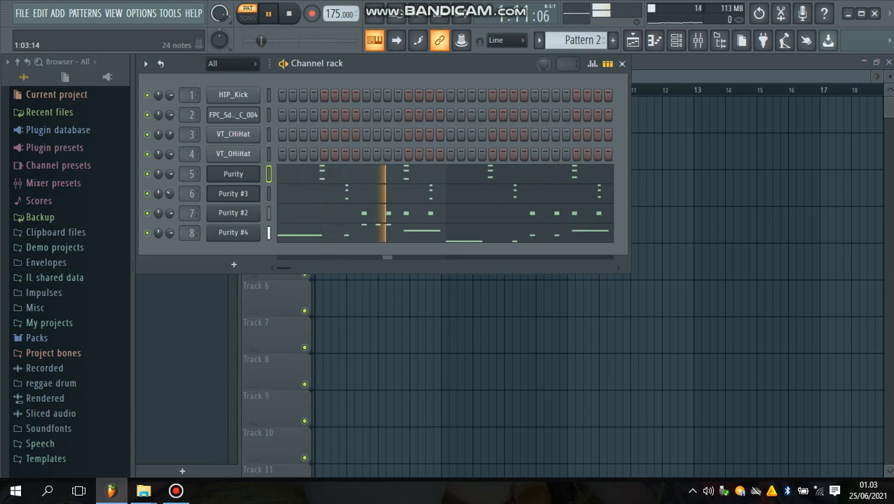
key("space")
left_click(304, 191)
key("Delete")
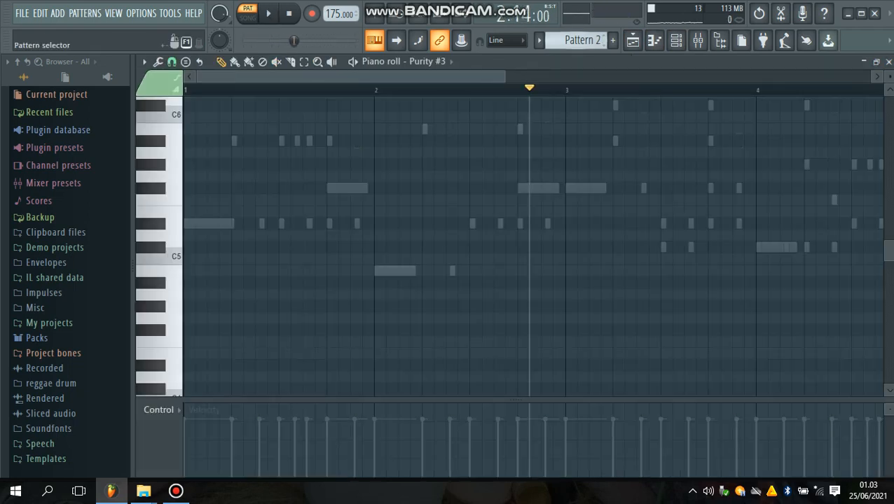
left_click(613, 40)
left_click(628, 56)
key("ctrl+v")
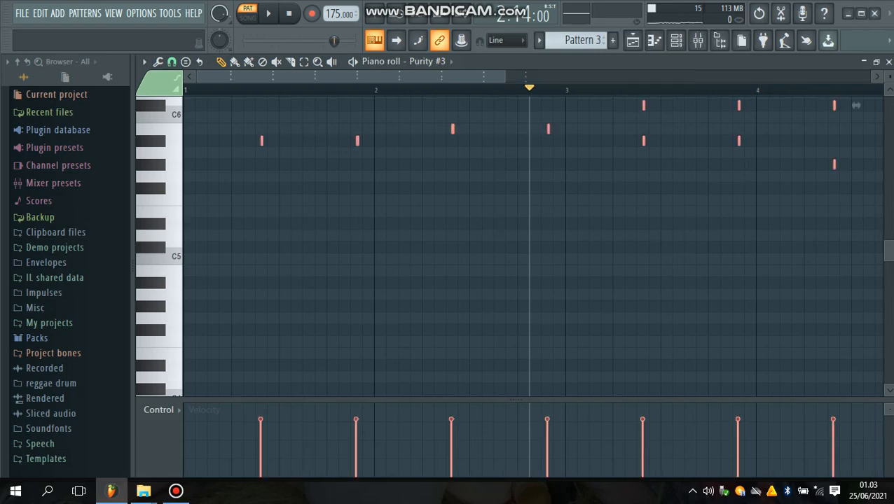
left_click(889, 62)
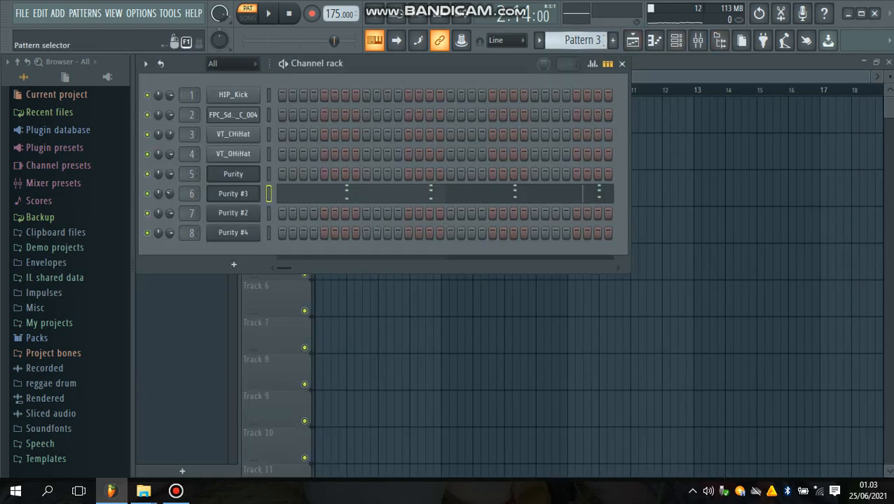
Cut the Purity #2 notes out of Pattern 2 and paste them into a new Pattern 4
scroll(583, 40, "down", 1)
left_click(400, 211)
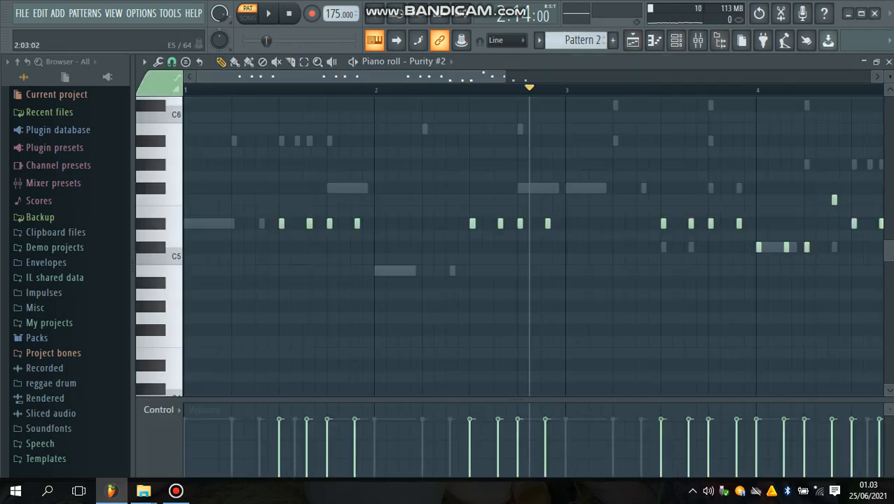
key("ctrl+x")
left_click(613, 40)
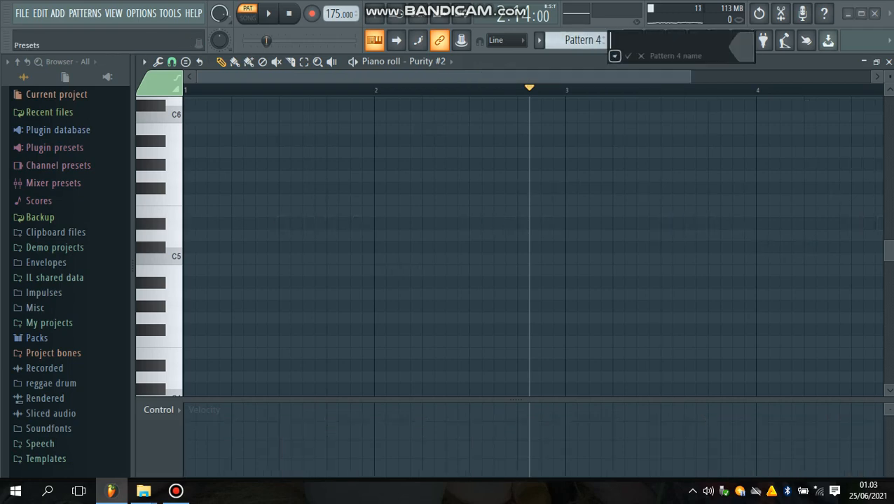
left_click(627, 55)
key("ctrl+v")
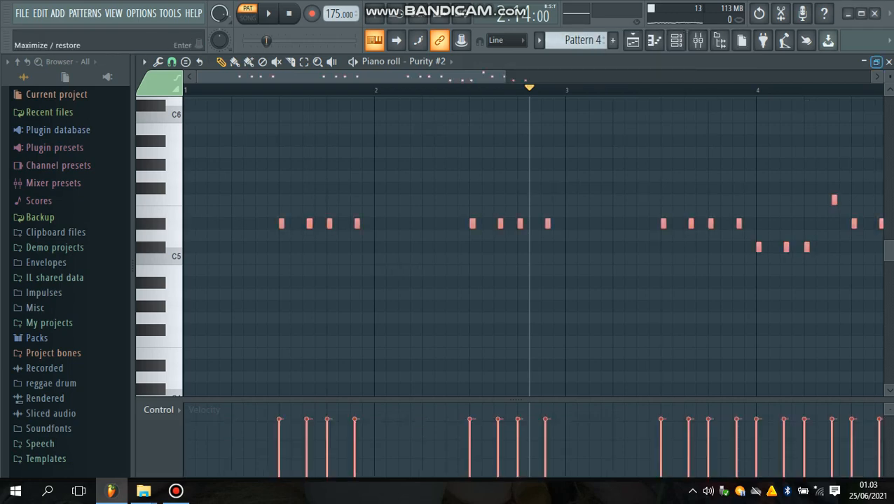
left_click(888, 61)
Cut the Purity #4 notes out of Pattern 2 and paste them into a new pattern named "bass"
scroll(583, 40, "up", 2)
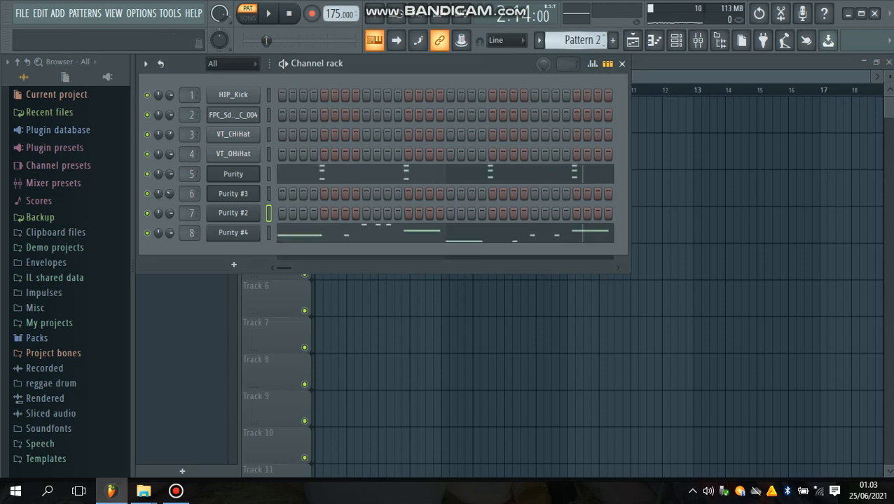
left_click(397, 234)
key("ctrl+x")
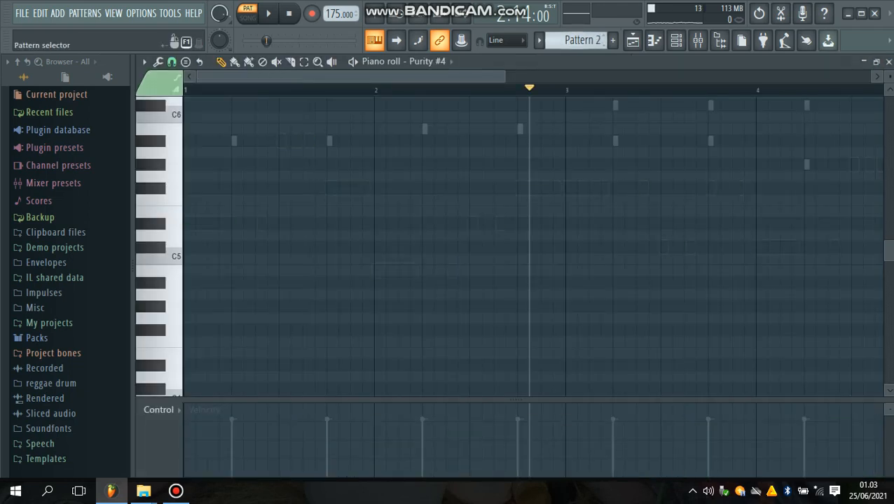
left_click(612, 40)
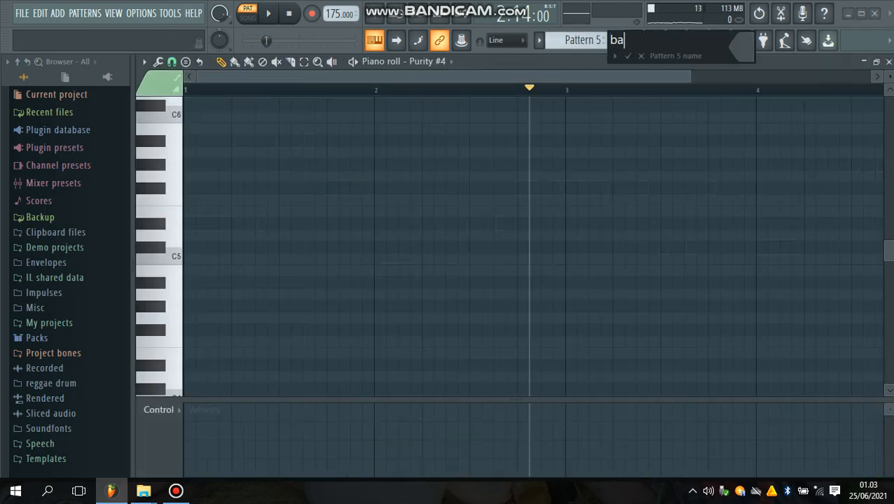
key("Return")
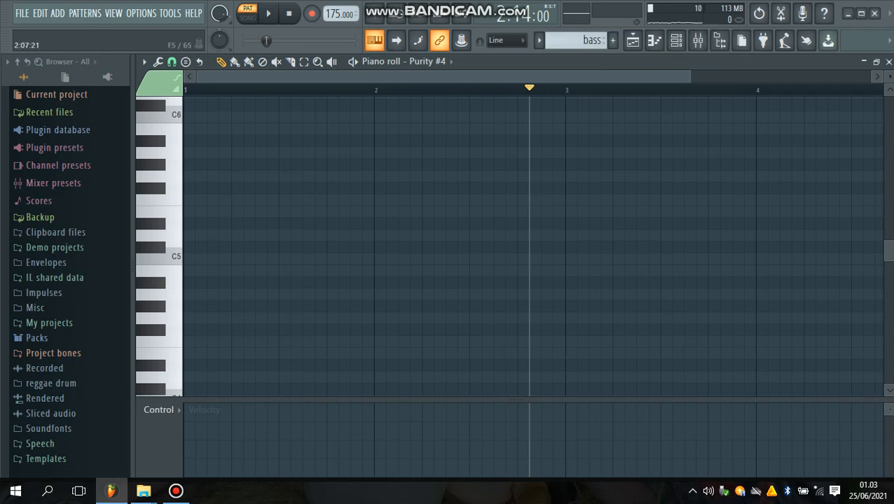
key("ctrl+v")
key("space")
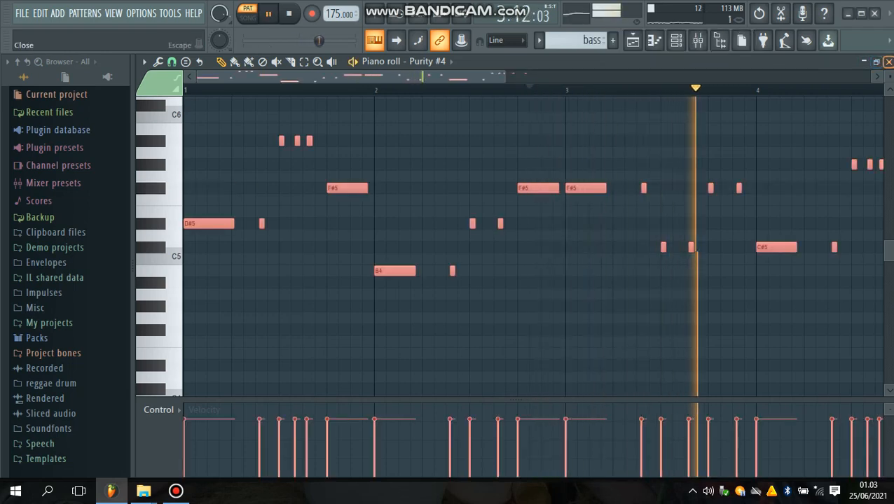
left_click(888, 62)
Transpose all the Purity chord notes in Pattern 2 down three semitones
scroll(581, 40, "down", 2)
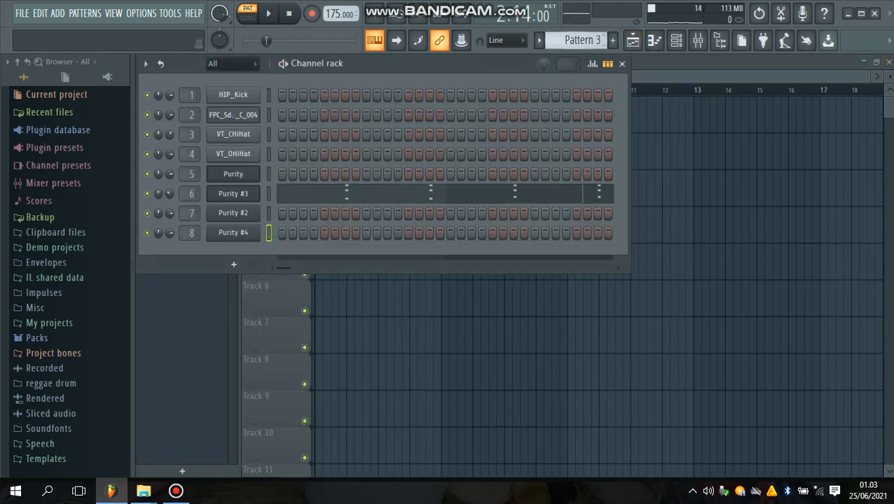
scroll(581, 40, "down", 1)
key("space")
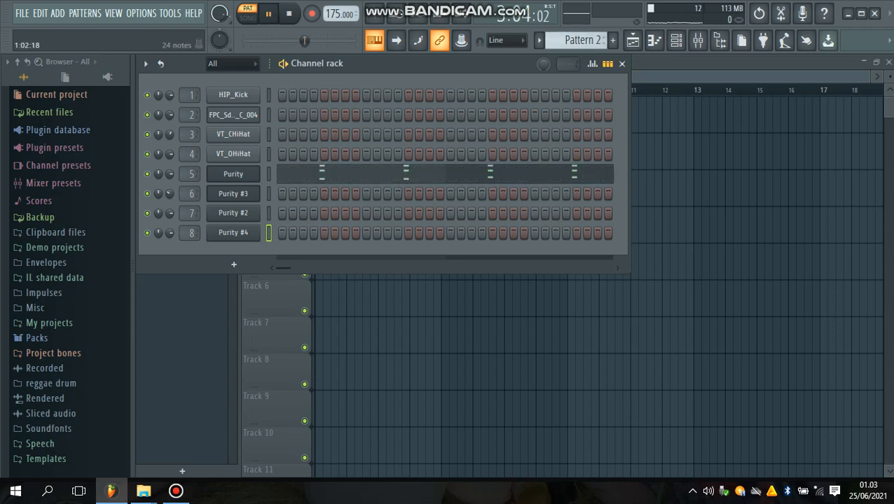
left_click(301, 174)
key("ctrl+a")
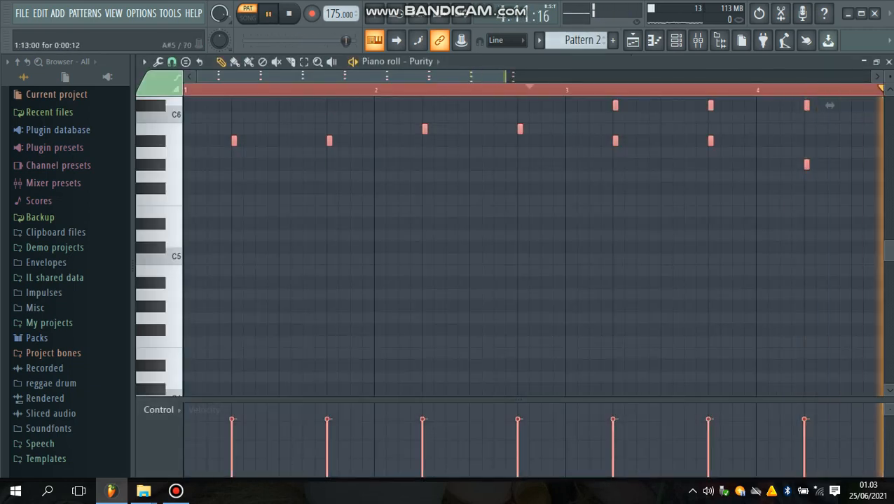
left_click_drag(829, 105, 830, 141)
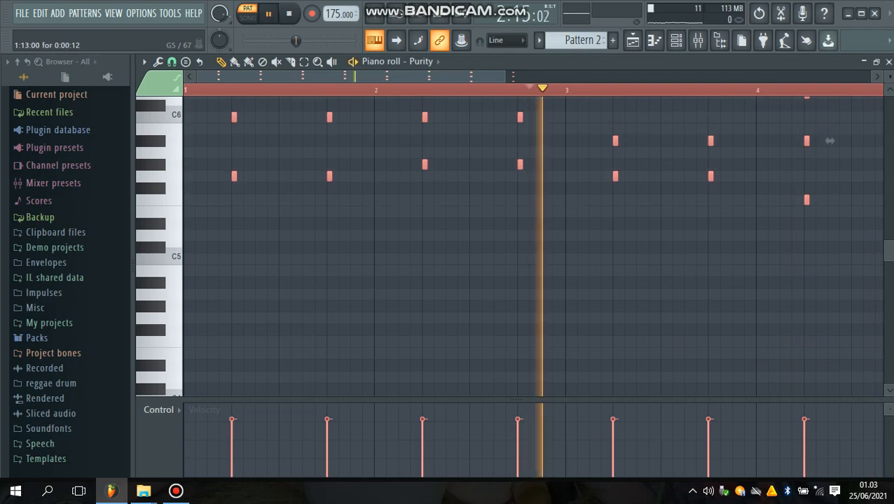
Transpose all the Purity #3 notes in Pattern 3 down three semitones
key("F6")
scroll(581, 40, "up", 1)
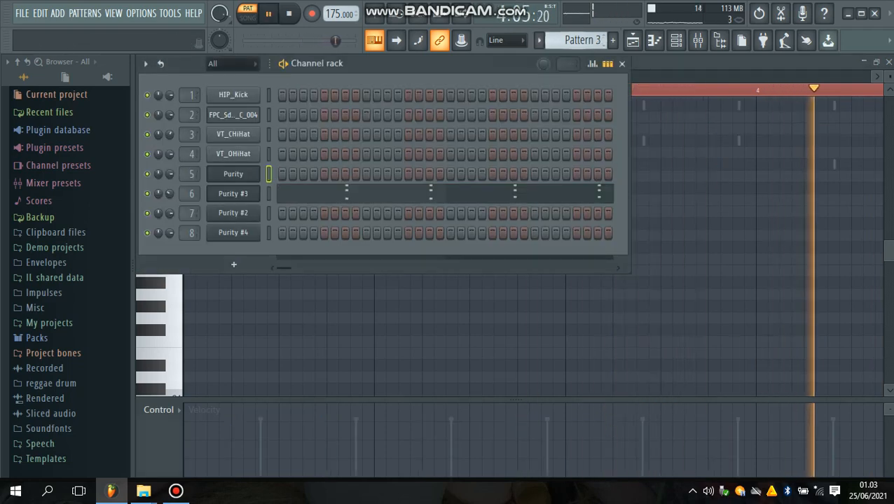
left_click(389, 193)
key("ctrl+a")
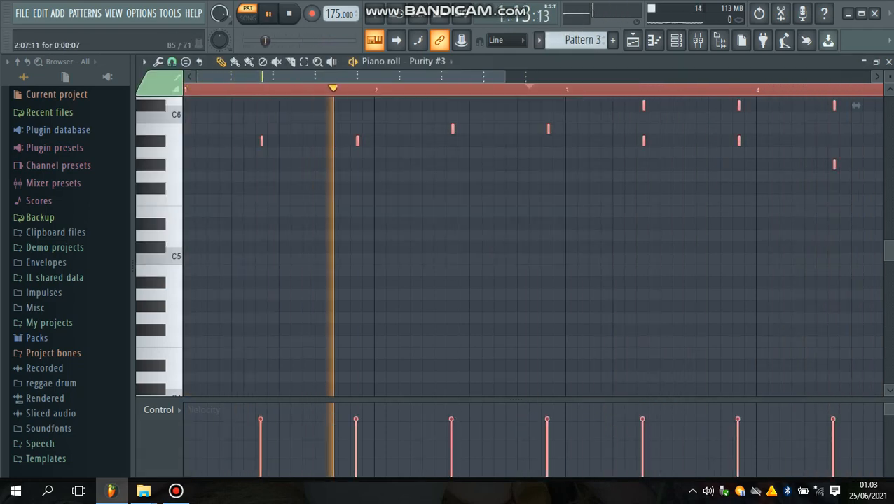
left_click_drag(856, 105, 856, 140)
Transpose all the Purity #2 notes in Pattern 4 down three semitones
key("F6")
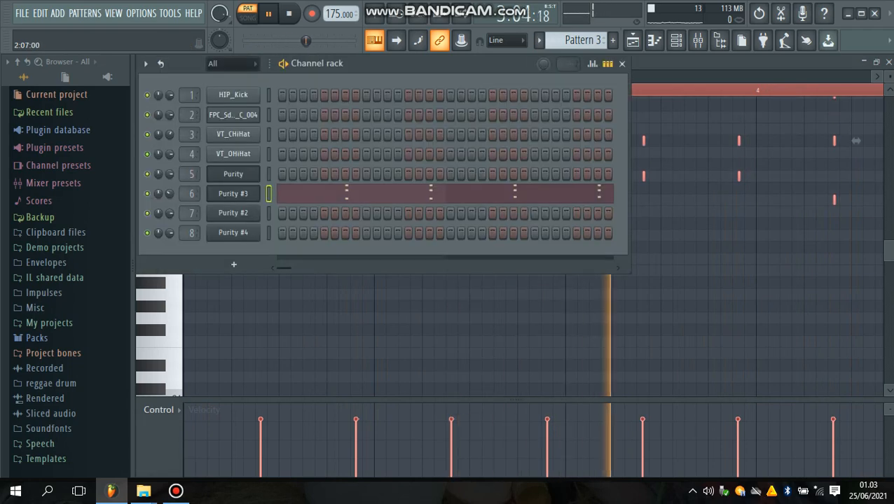
scroll(581, 39, "up", 1)
left_click(399, 212)
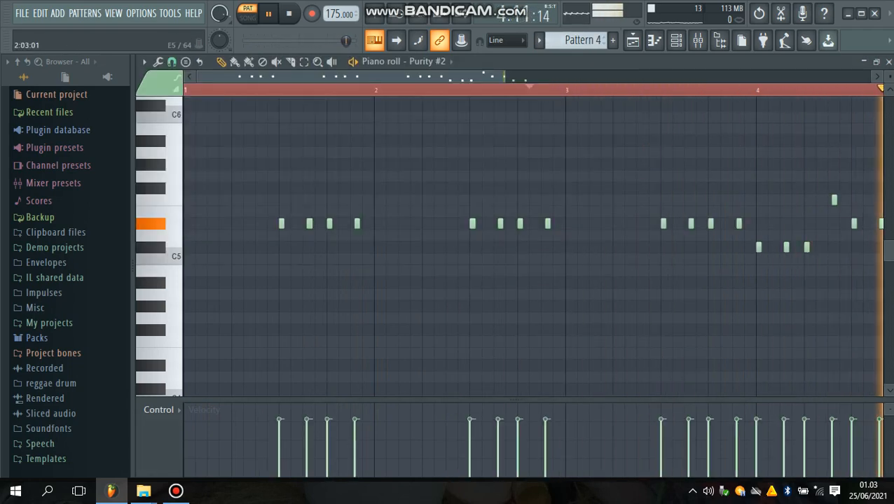
key("ctrl+a")
key("shift+Down")
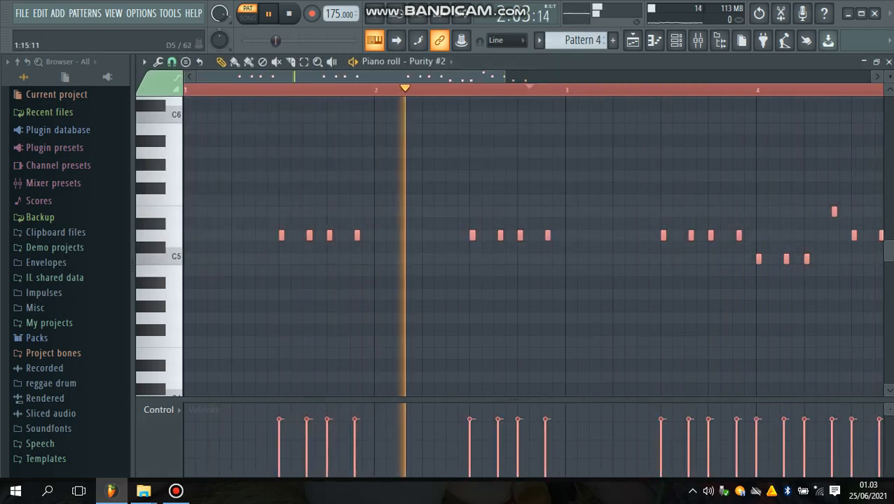
key("shift+Down")
key("shift+Down")
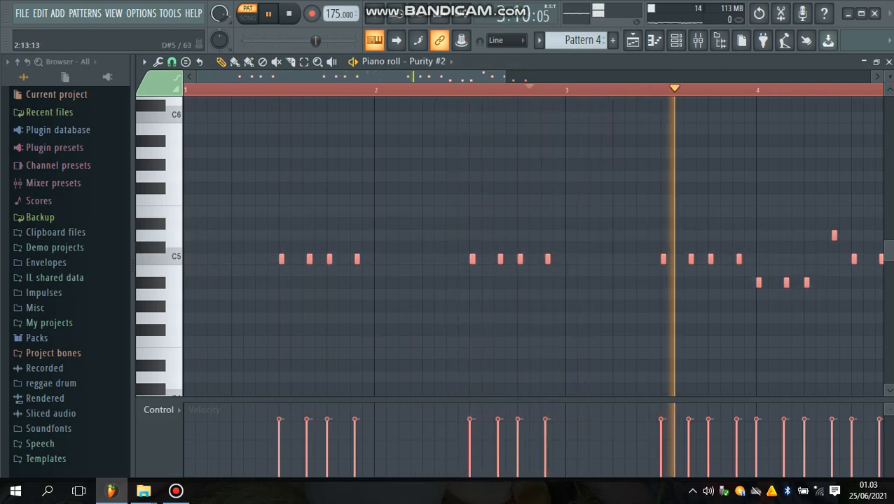
Close the Purity #2 piano roll and hide the channel rack, leaving the playlist arrangement in view
left_click(889, 62)
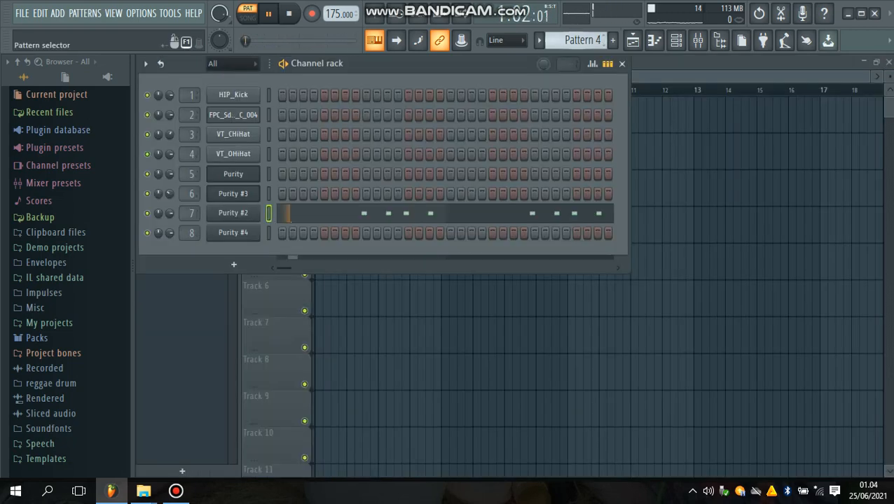
scroll(583, 41, "down", 1)
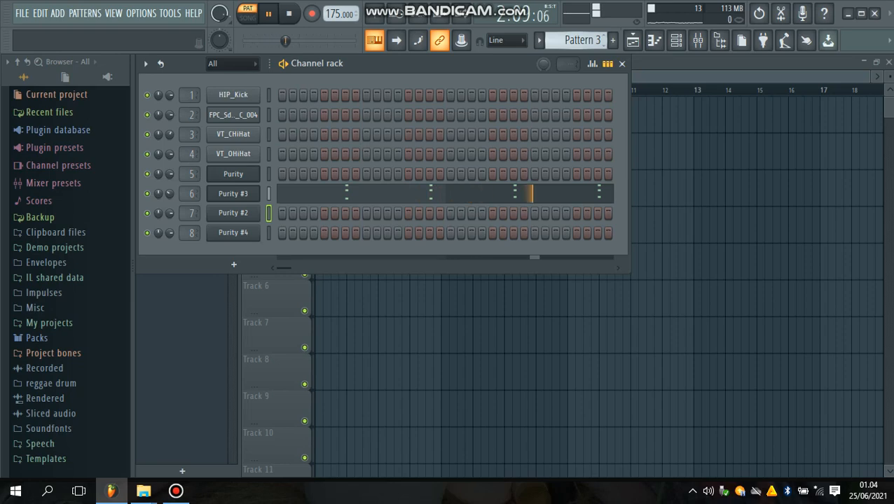
scroll(583, 41, "up", 1)
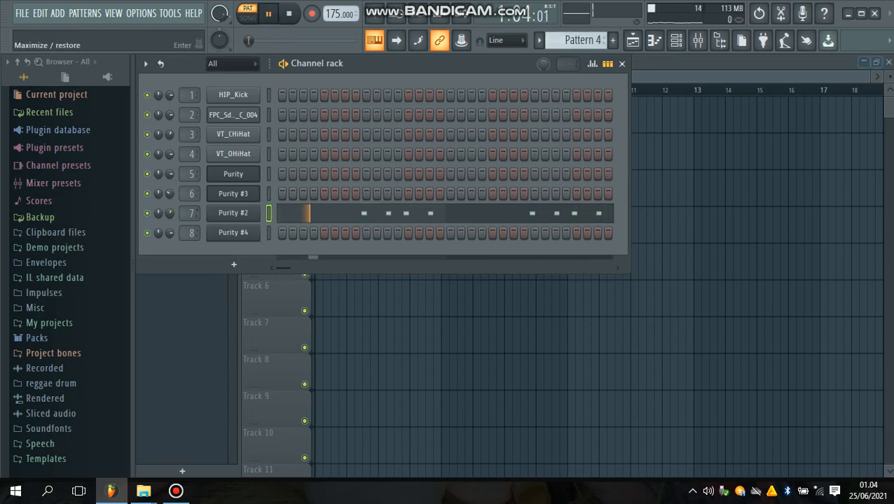
left_click(888, 62)
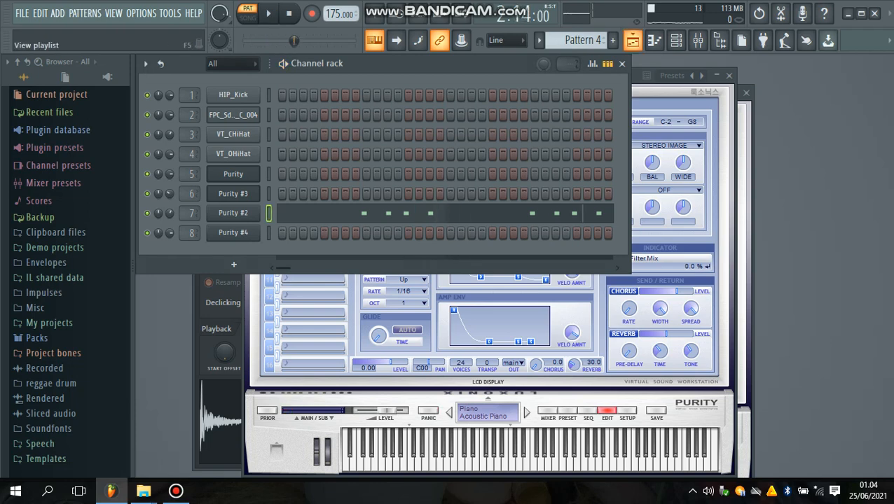
left_click(374, 40)
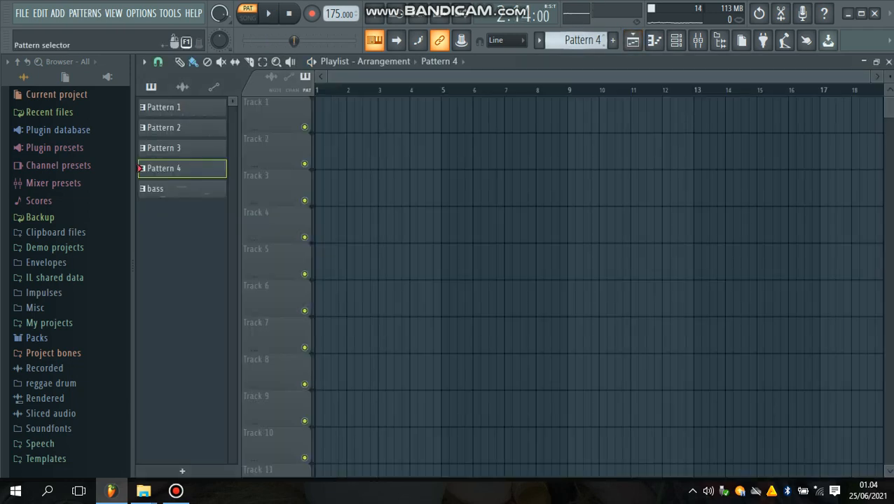
scroll(583, 40, "down", 3)
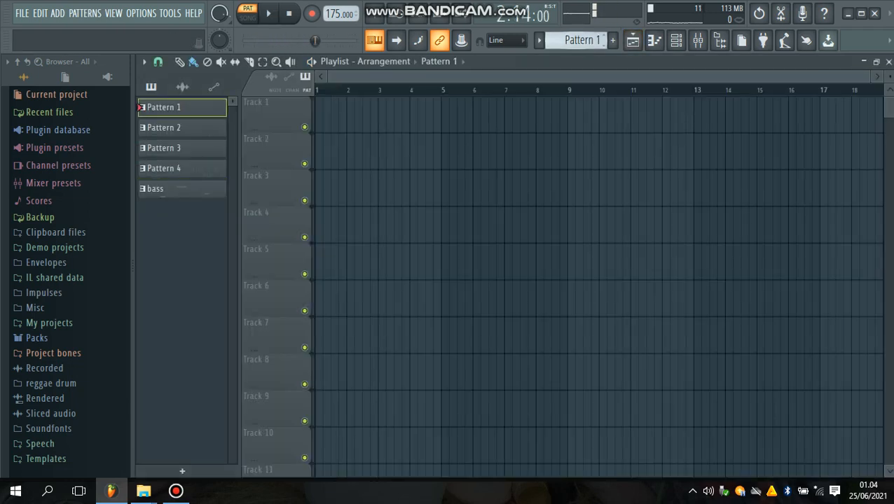
Place four Pattern 2 clips back to back on Track 1 from bar 1 to bar 17 and play the arrangement
left_click(140, 127)
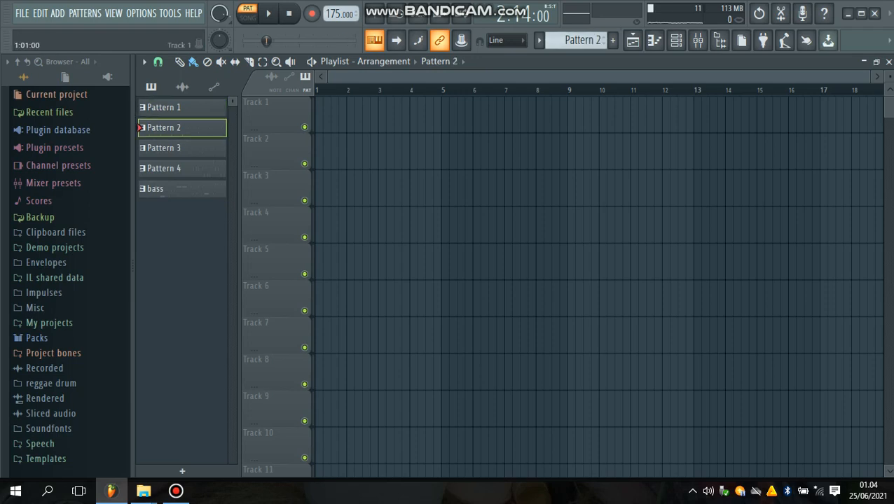
left_click_drag(319, 115, 707, 116)
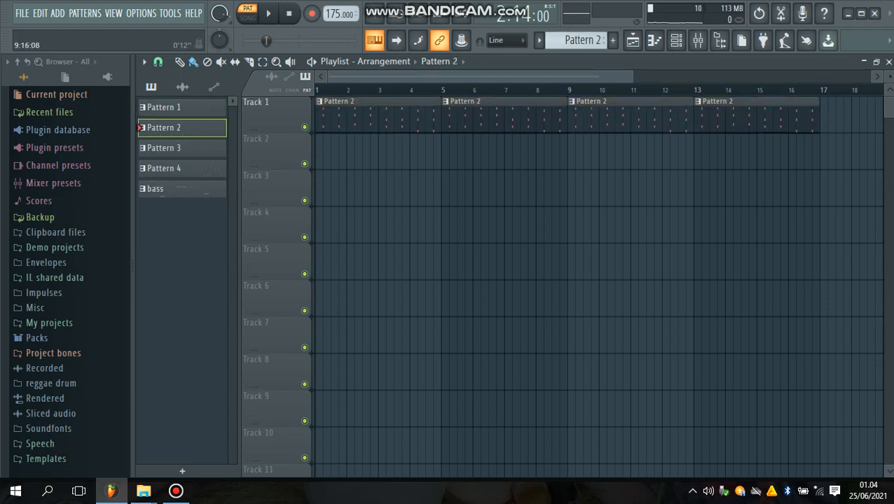
key("space")
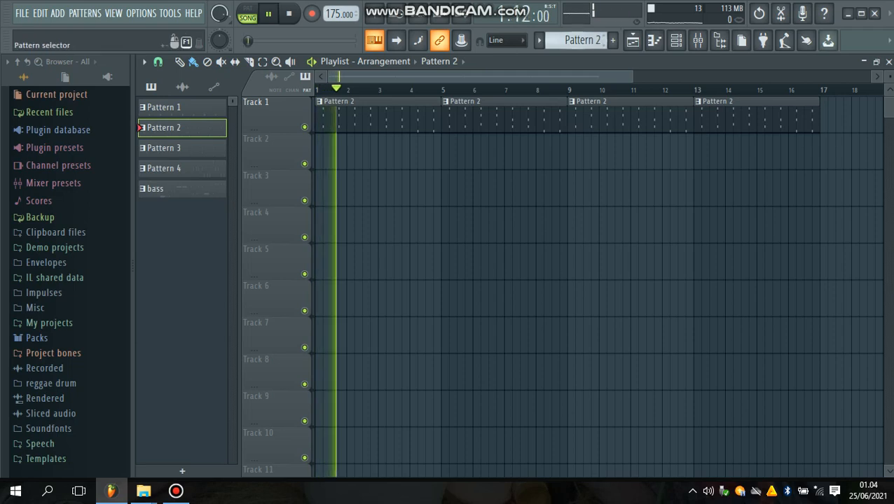
key("space")
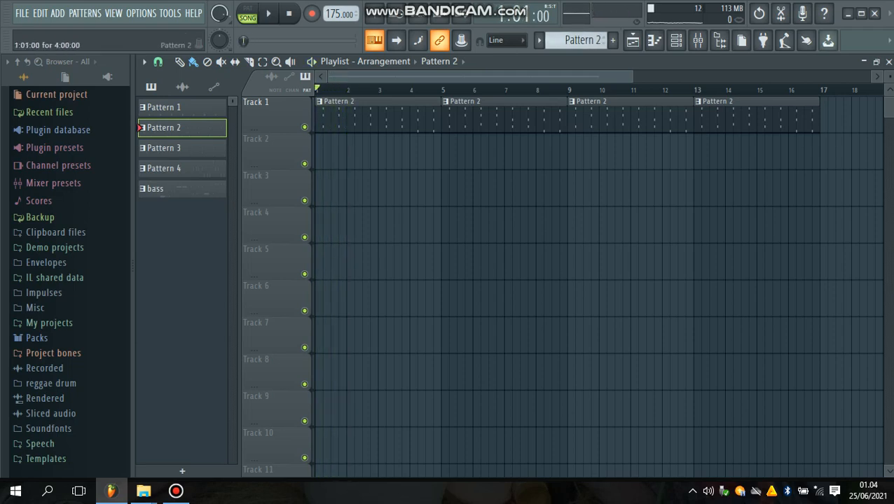
right_click(390, 118)
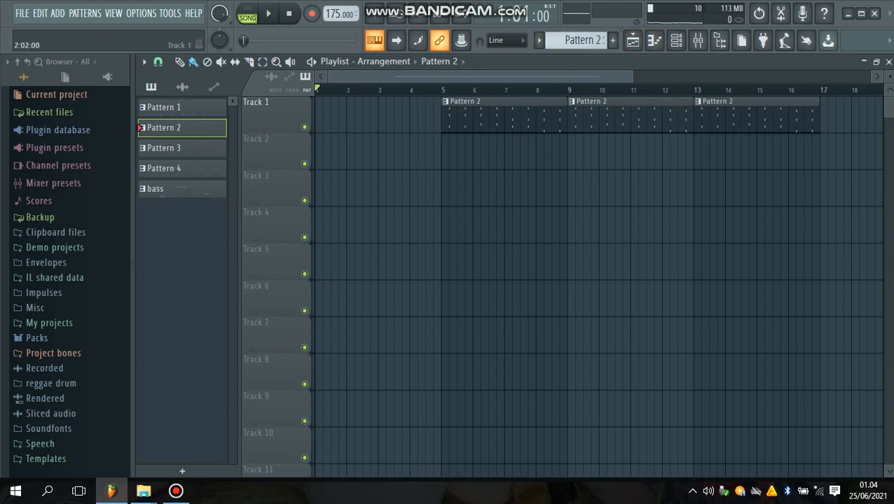
key("ctrl+z")
key("space")
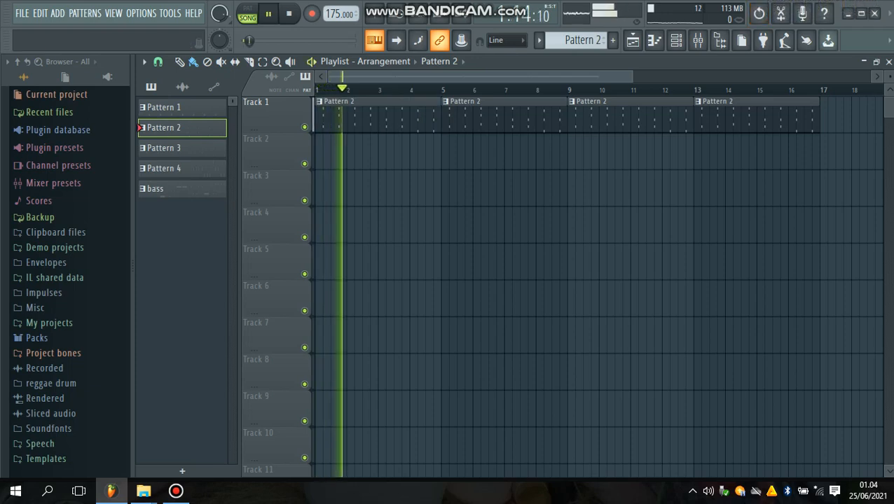
key("space")
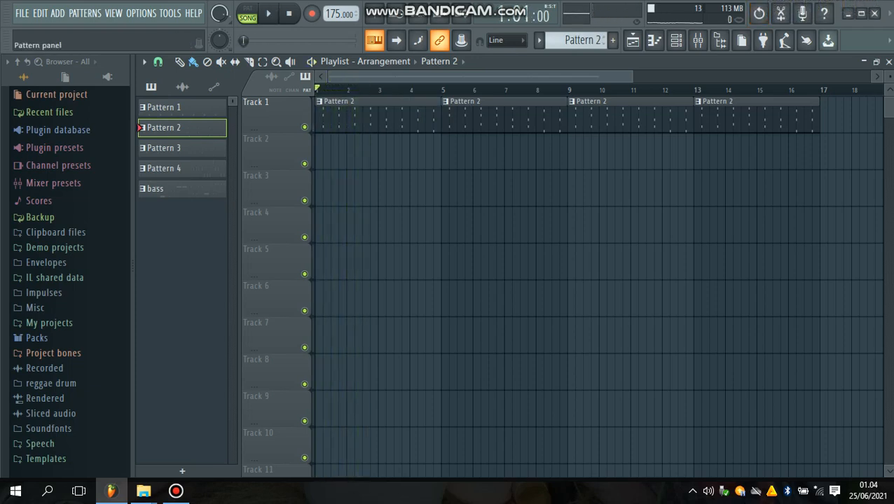
Lay out Pattern 3 on Track 2 from bar 5 and Pattern 4 on Track 3 from bar 9, both up to bar 17
left_click(182, 148)
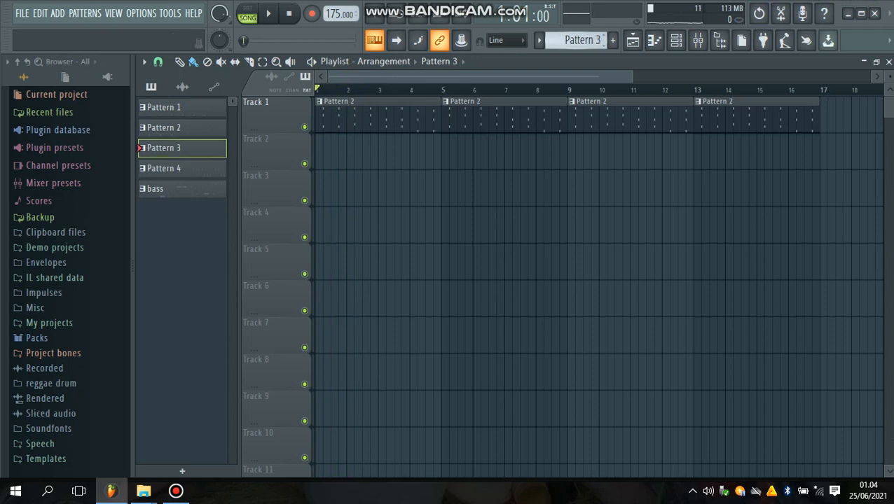
left_click_drag(445, 151, 699, 151)
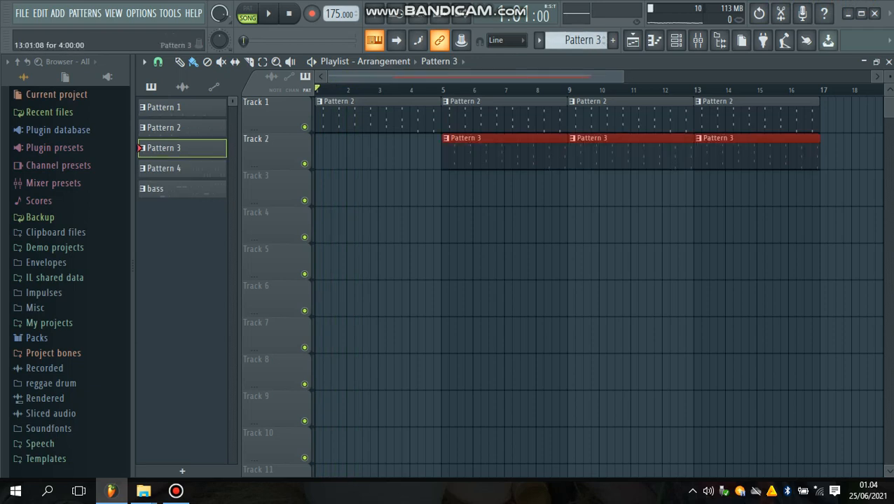
left_click(182, 168)
key("space")
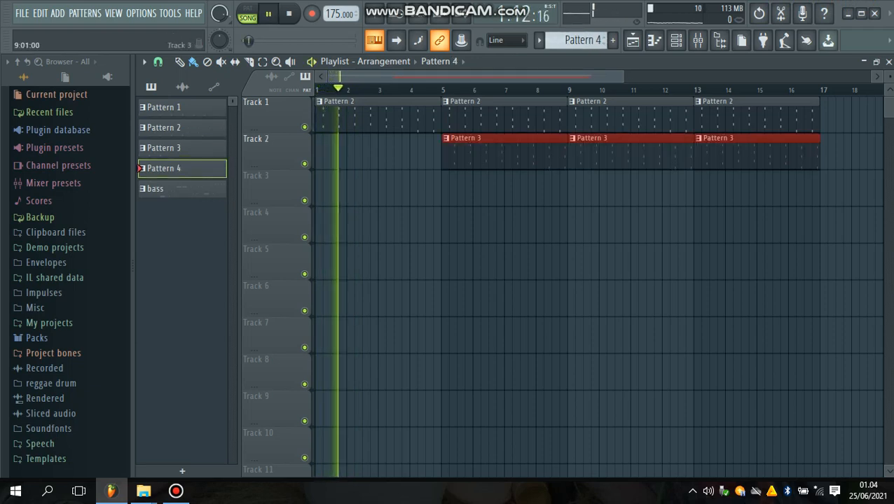
left_click_drag(574, 188, 704, 189)
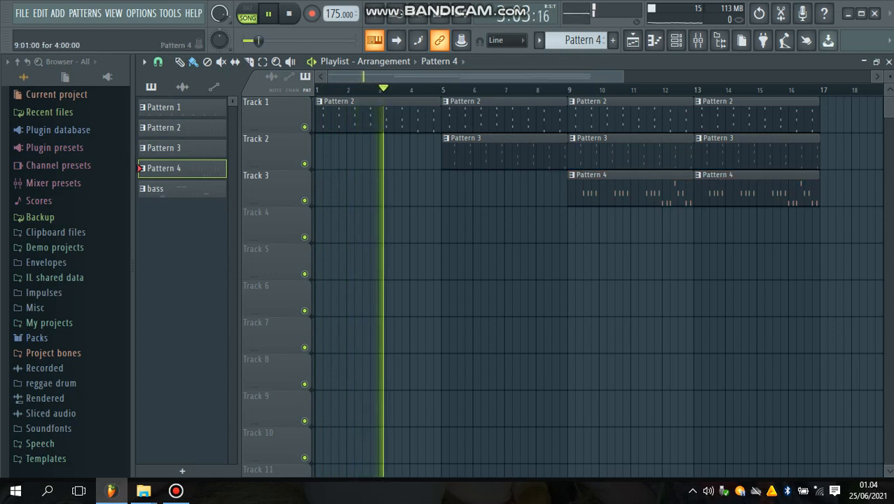
left_click_drag(617, 189, 471, 189)
Stop playback and delete every playlist clip except the first Pattern 2 clip on Track 1
key("space")
right_click(470, 189)
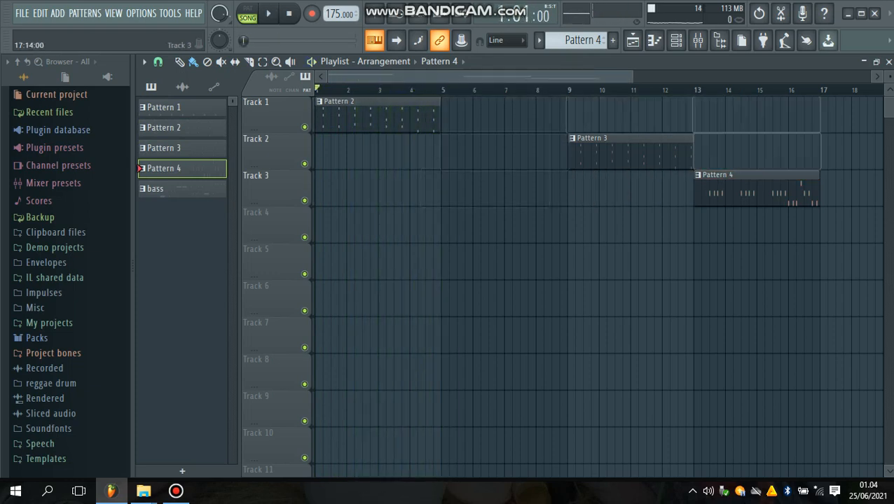
left_click(164, 128)
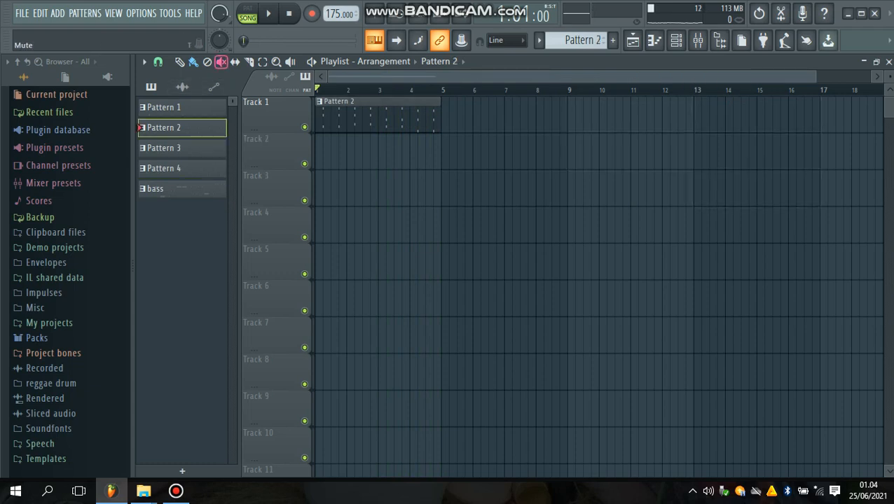
Set the playlist snap to Line, duplicate the Pattern 2 clip three times on Track 1 up to bar 17, and deselect the copies
left_click(158, 61)
left_click(168, 94)
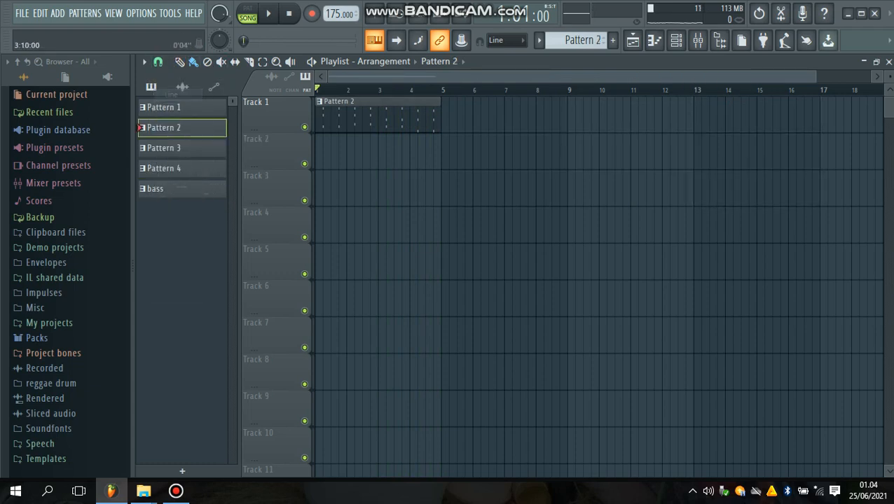
key("ctrl+b")
key("ctrl+b")
key("ctrl+b")
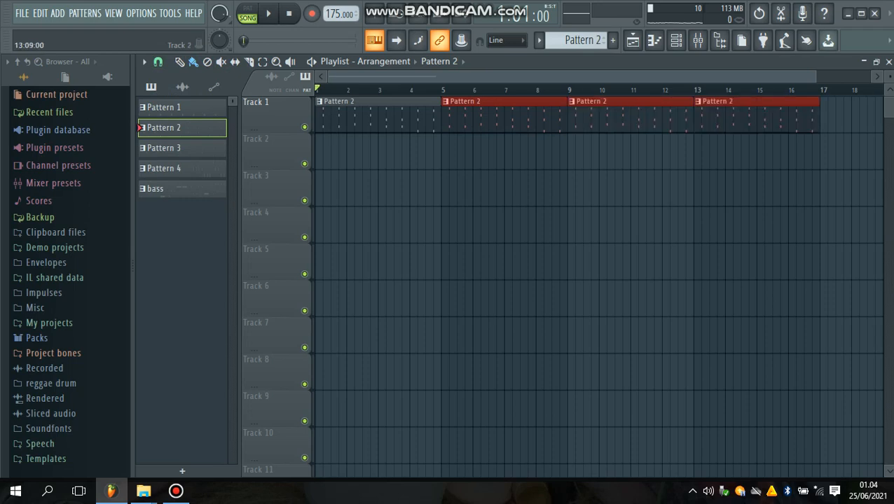
key("ctrl+d")
Start playback and place three Pattern 3 clips on Track 2 from bar 5 to bar 17
left_click(165, 148)
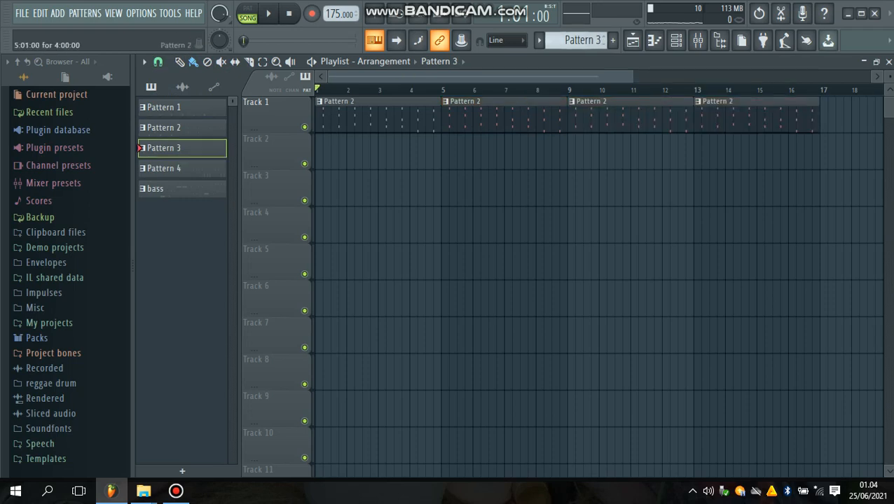
key("space")
left_click_drag(445, 151, 728, 151)
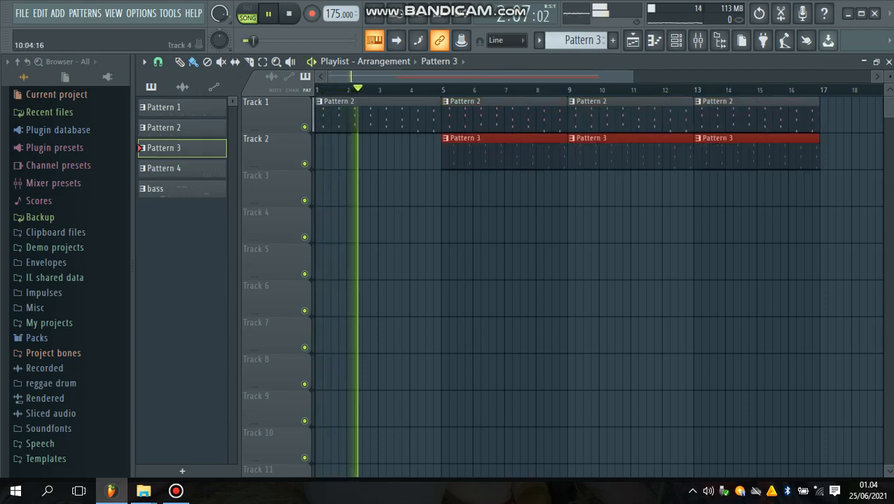
Place three Pattern 4 clips on Track 3 from bar 5 to bar 17
left_click(166, 168)
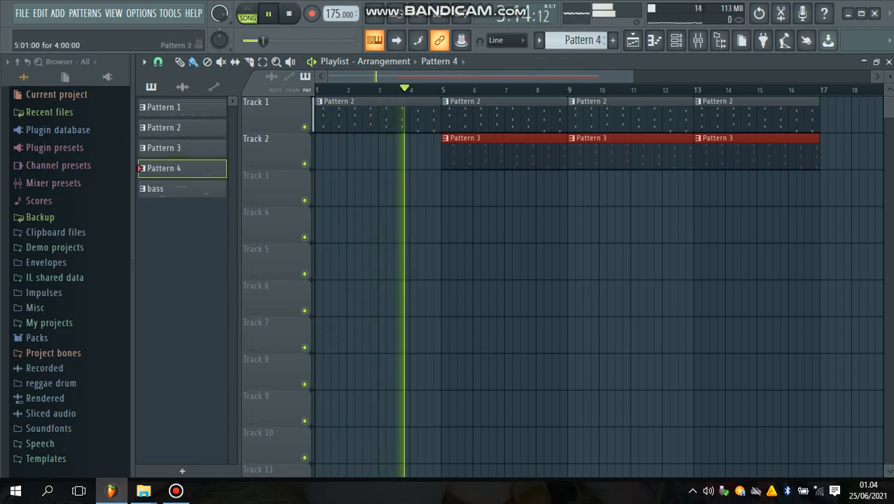
left_click(446, 188)
left_click(578, 189)
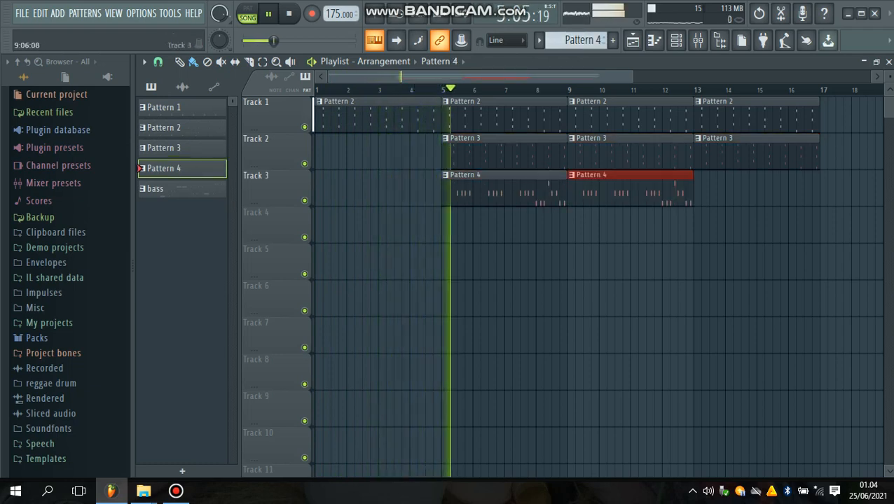
left_click_drag(577, 189, 726, 188)
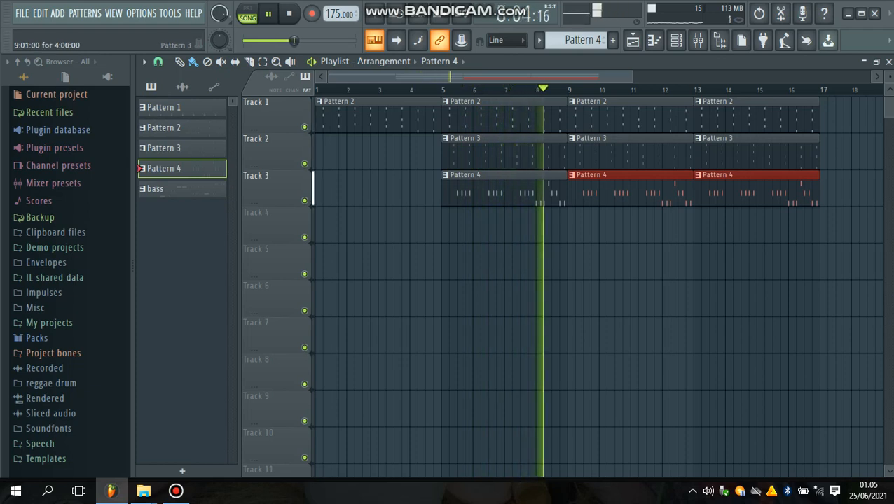
Move the clips starting at bar 13 on Tracks 1, 2 and 3 together to bar 14, leaving a one-bar gap
scroll(575, 41, "down", 1)
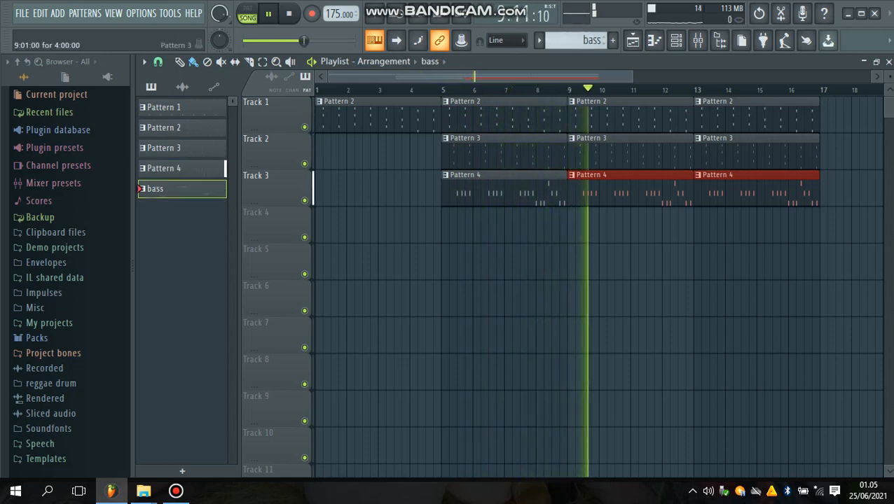
left_click_drag(546, 76, 709, 77)
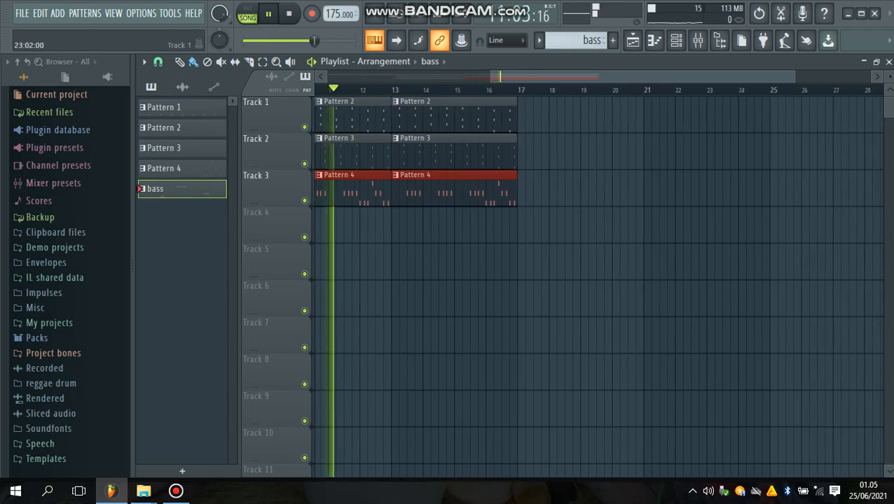
left_click_drag(494, 226, 415, 114)
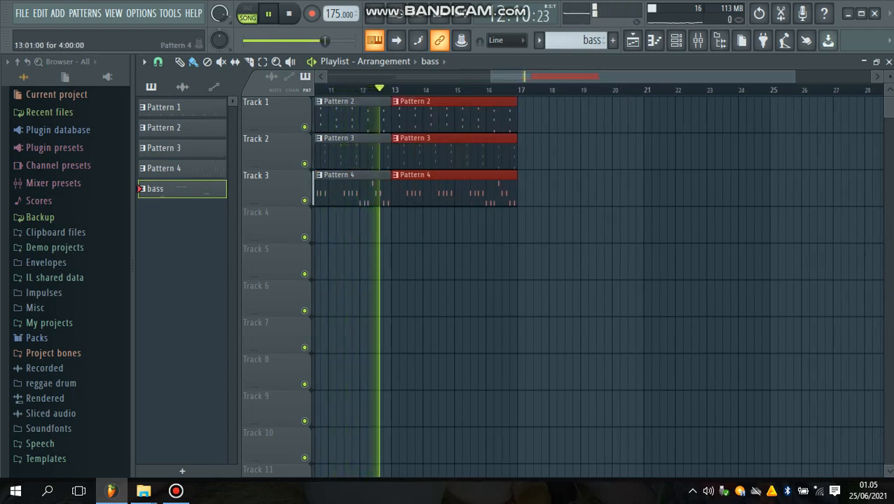
key("space")
left_click_drag(448, 188, 481, 188)
Play the arrangement from bar 12 to check the transition into the empty bar before the moved clips
left_click(366, 90, "ctrl")
scroll(389, 150, "up", 1)
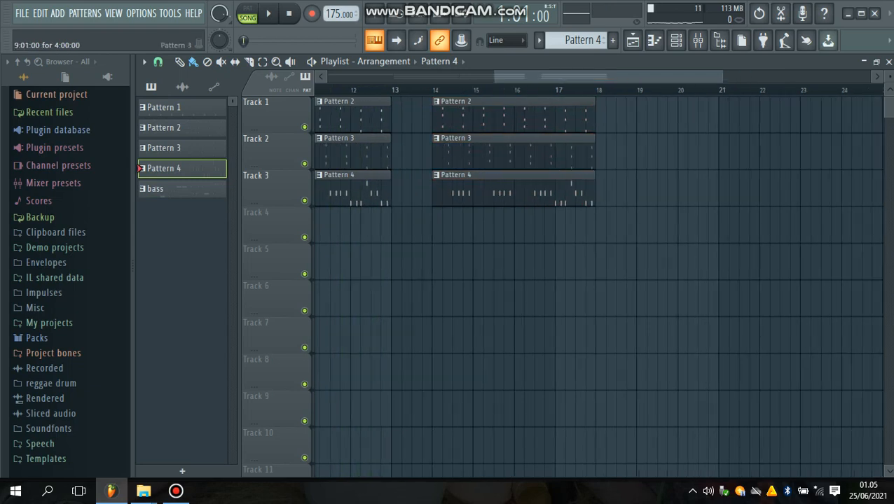
key("space")
scroll(406, 280, "up", 2)
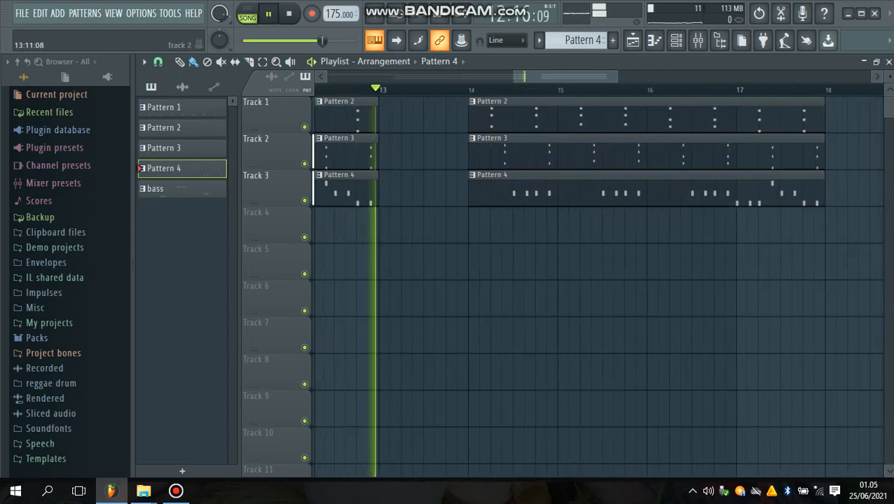
key("space")
Place the bass pattern on Track 4 at bar 14, and shift all playlist clips down one track
scroll(583, 40, "down", 1)
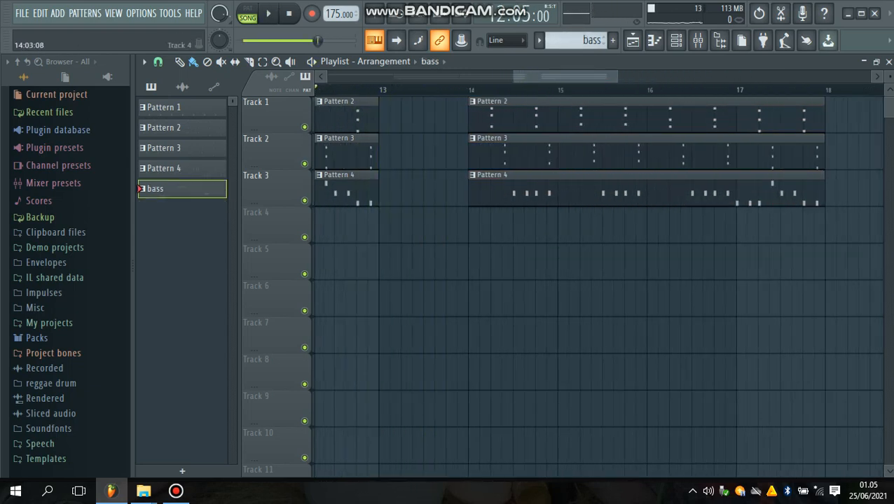
left_click(471, 225)
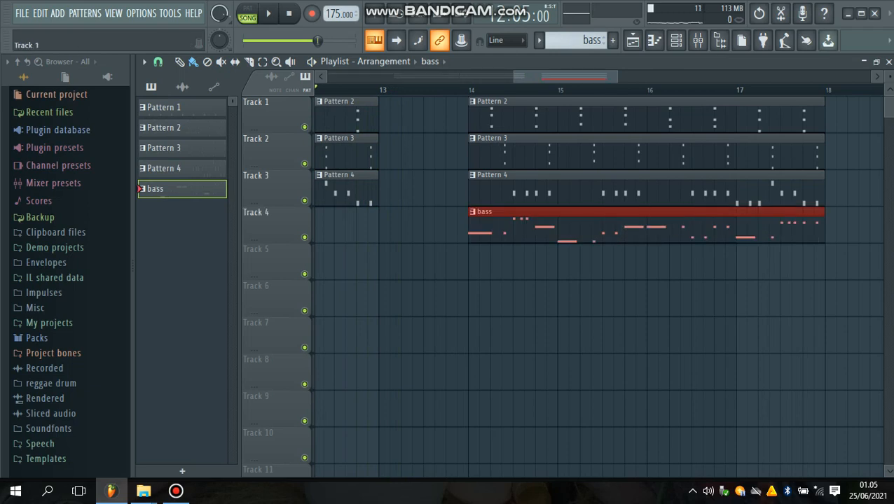
left_click_drag(843, 112, 19, 338)
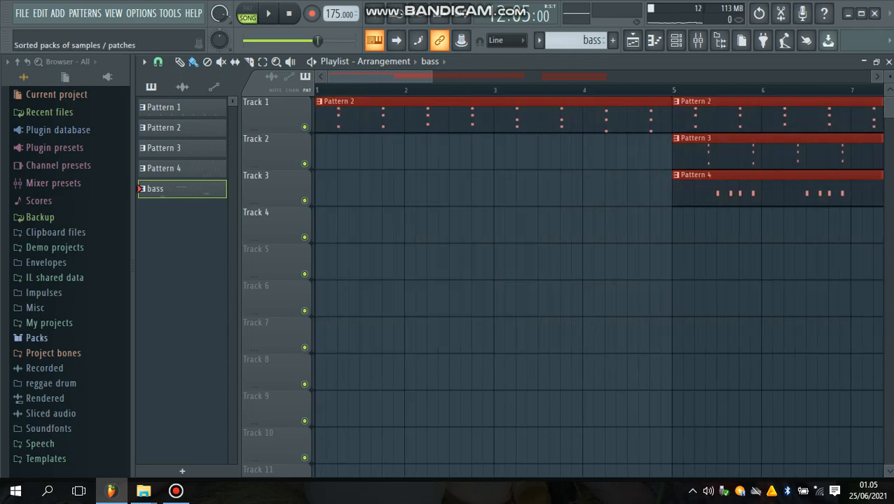
left_click_drag(709, 118, 709, 154)
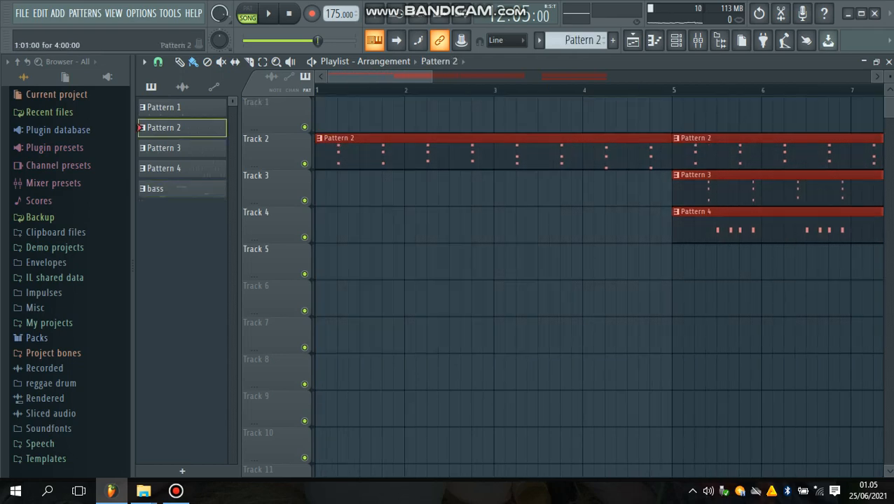
Place two Pattern 1 clips end to end on Track 1 from bar 14 to bar 18 and play the arrangement
scroll(709, 179, "down", 4)
key("space")
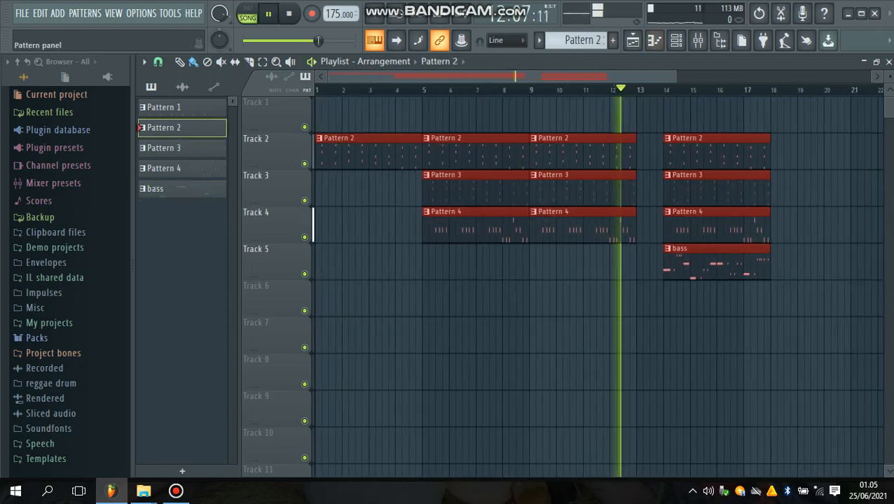
scroll(576, 40, "up", 1)
key("space")
left_click(670, 116)
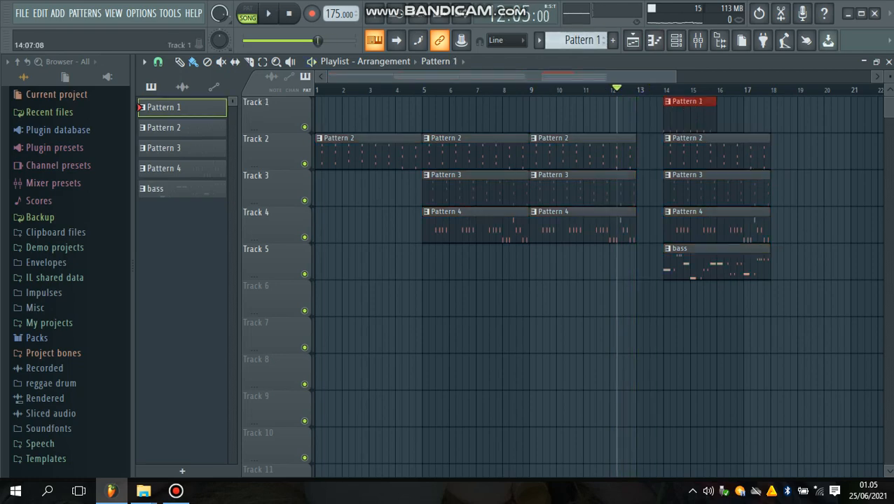
left_click(720, 116)
key("space")
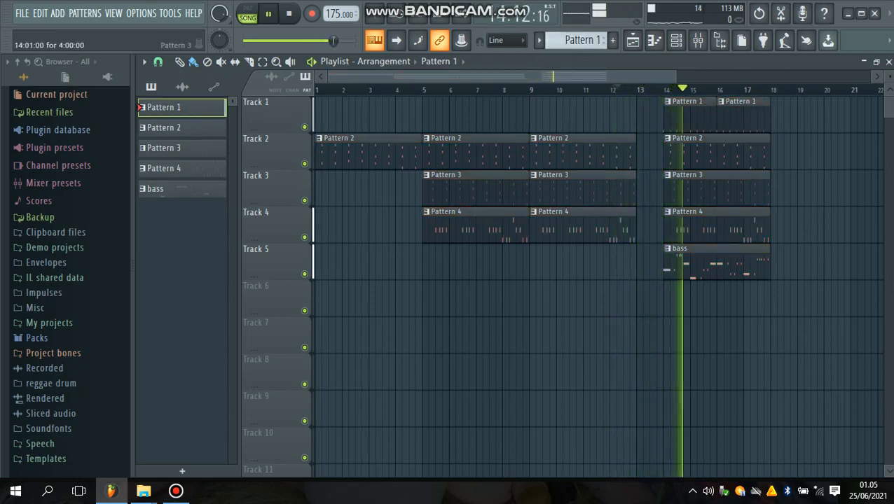
key("space")
Shift all notes of the bass pattern down in pitch and return to the playlist
double_click(700, 265)
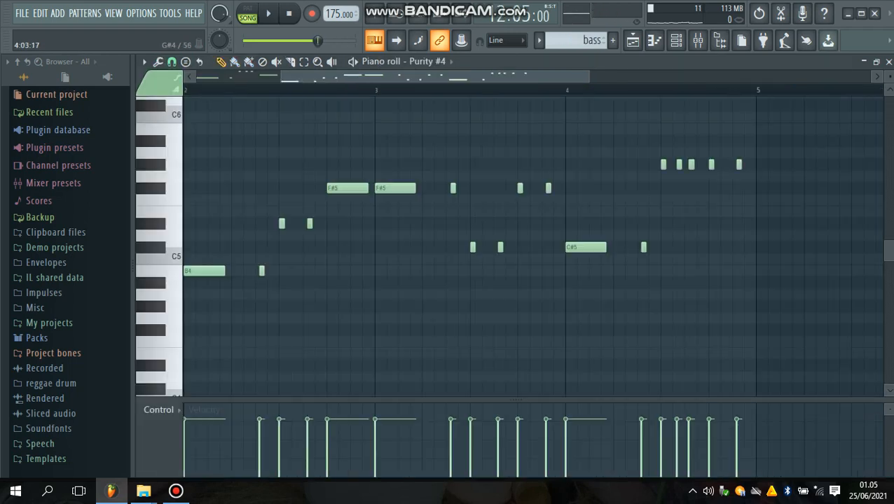
key("ctrl+a")
left_click_drag(343, 195, 343, 223)
key("Escape")
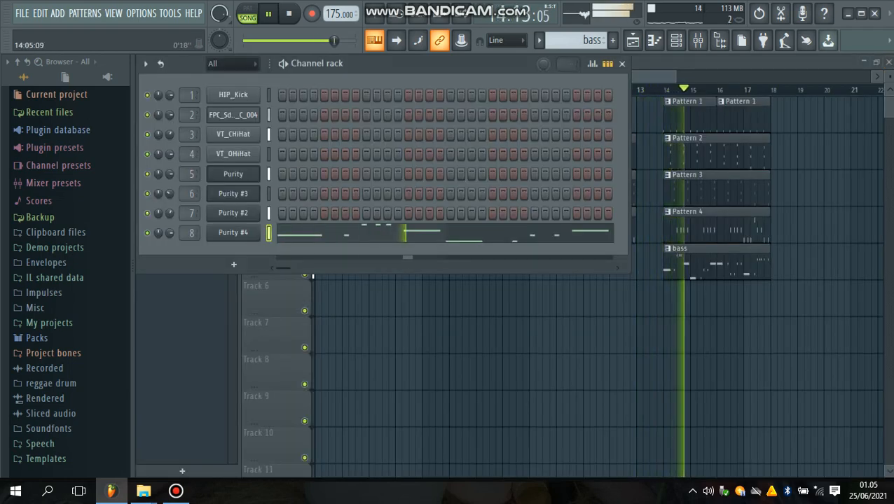
key("Escape")
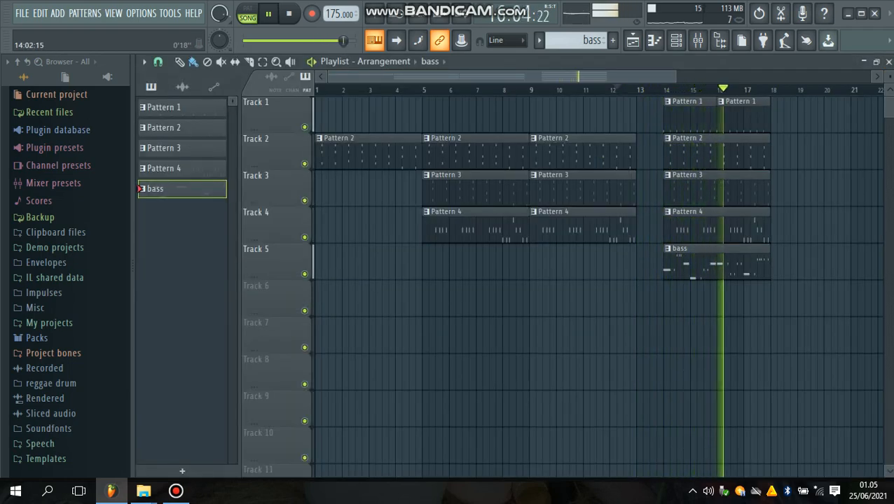
Save the project in the Music folder as "reggae 2021 tutorial"
key("ctrl+s")
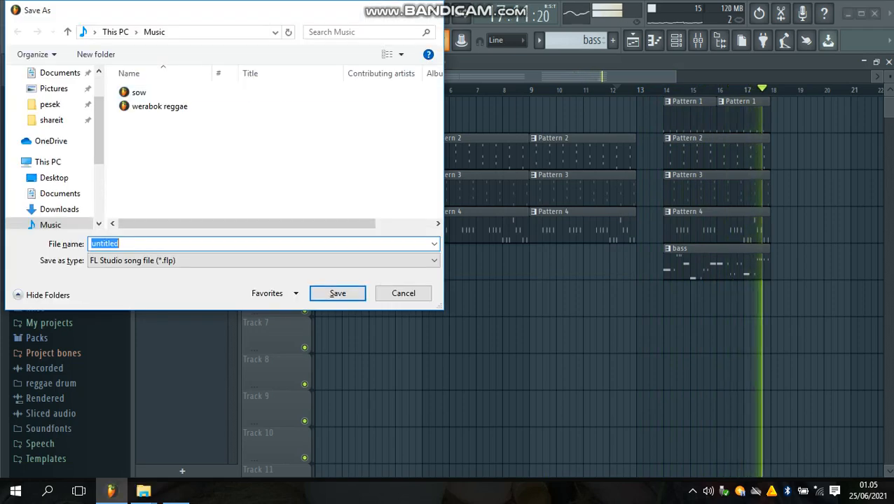
type("regg")
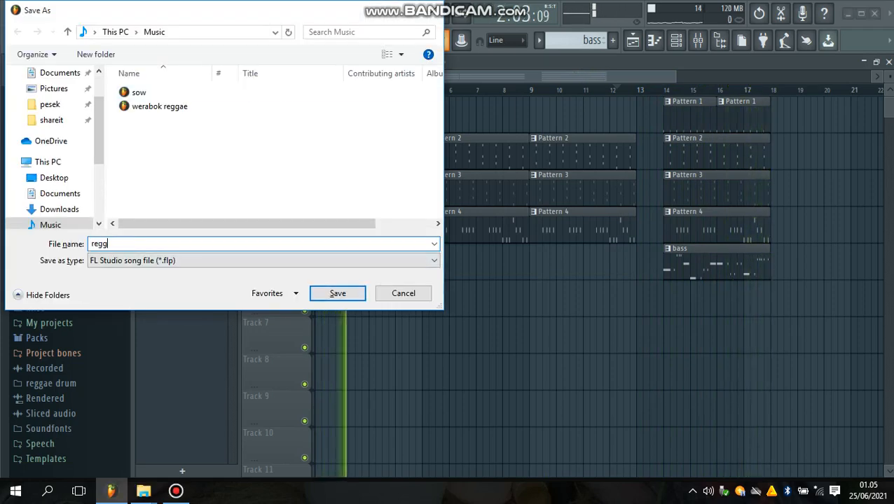
type("ae 2")
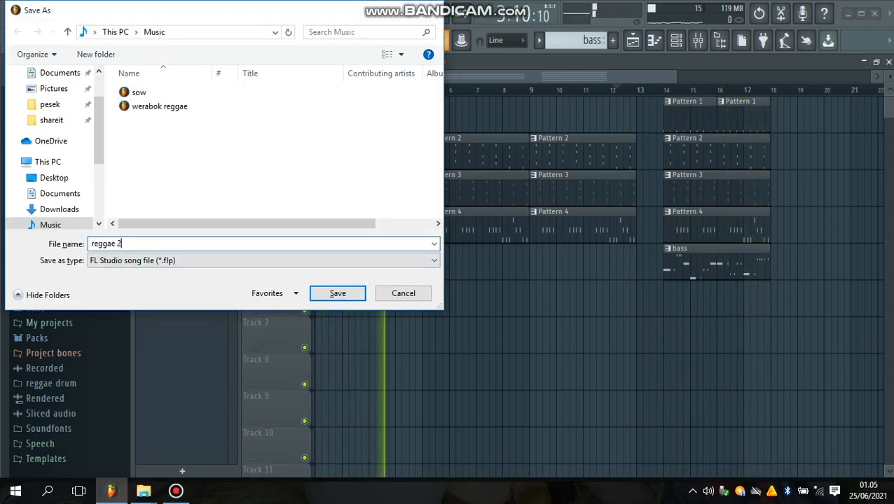
type("021 ")
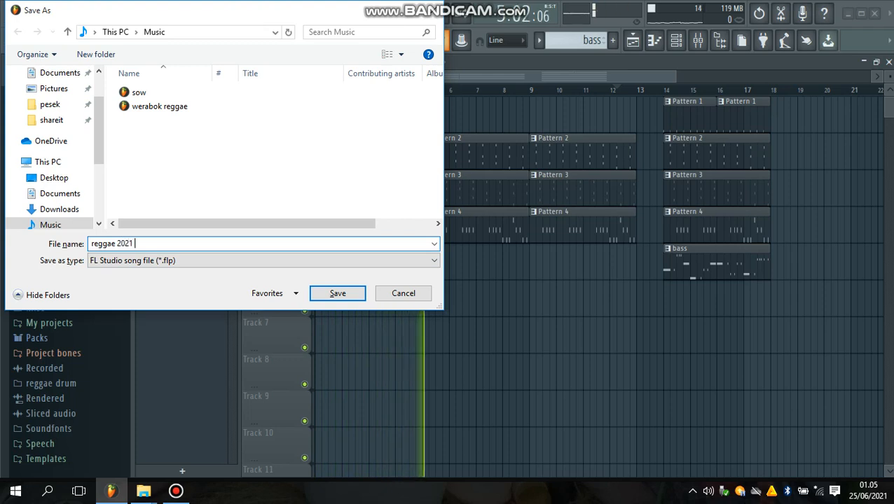
type("tutorial")
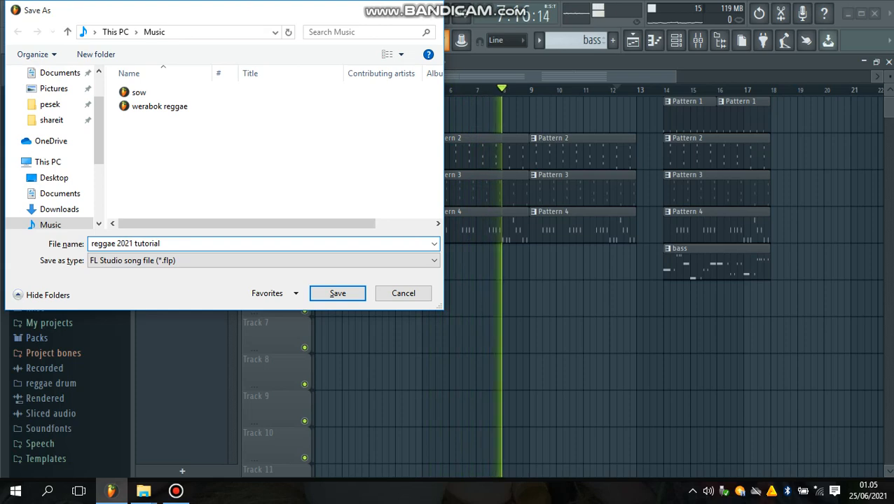
key("Return")
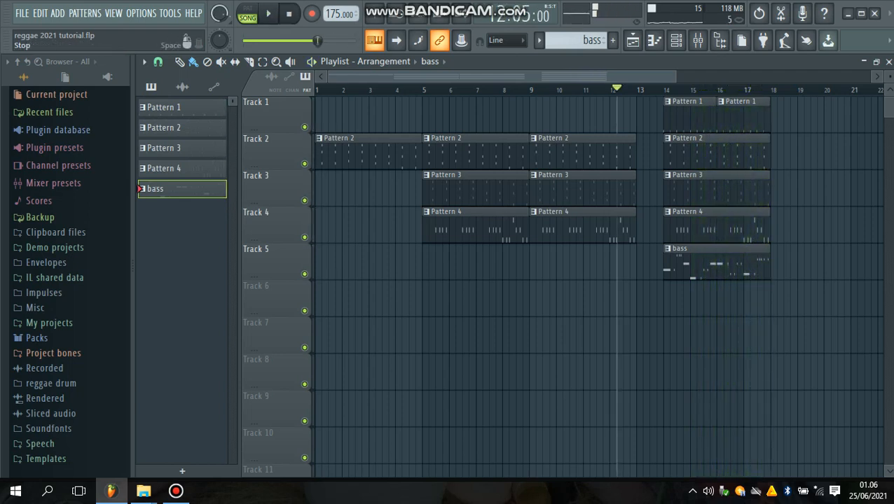
Create a new empty pattern, Pattern 6, and place its clip on Track 5 at bar 1
key("space")
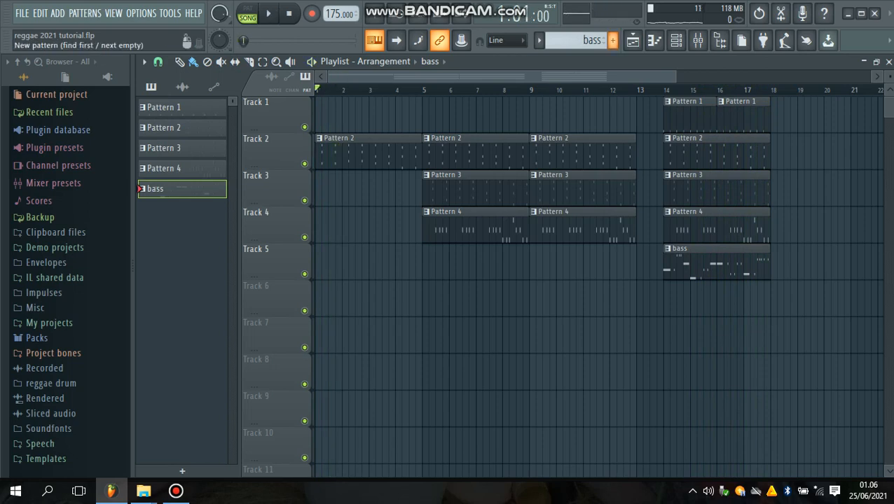
left_click(613, 40)
left_click(363, 262)
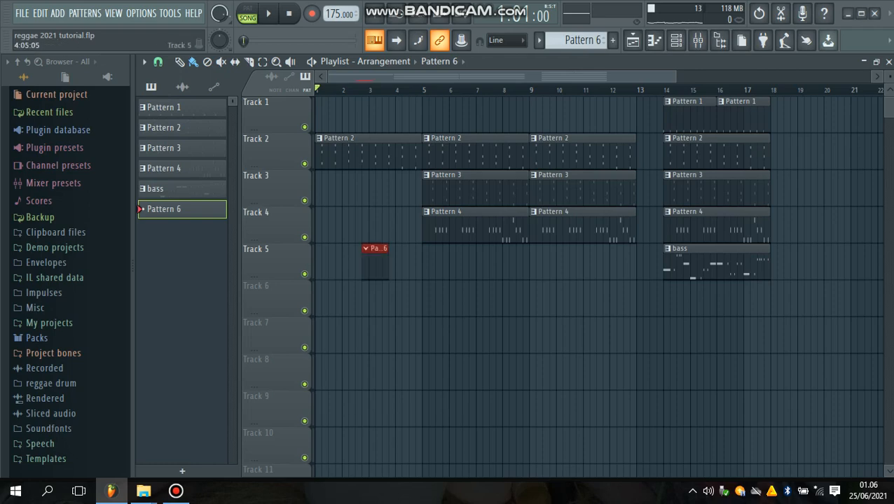
left_click_drag(379, 263, 332, 262)
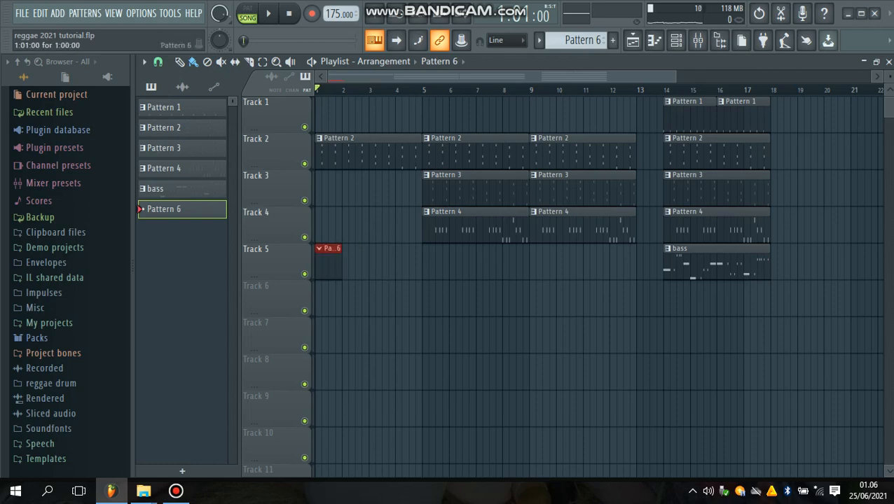
Open Pattern 6 in the channel rack and clone the Purity #4 channel
double_click(329, 262)
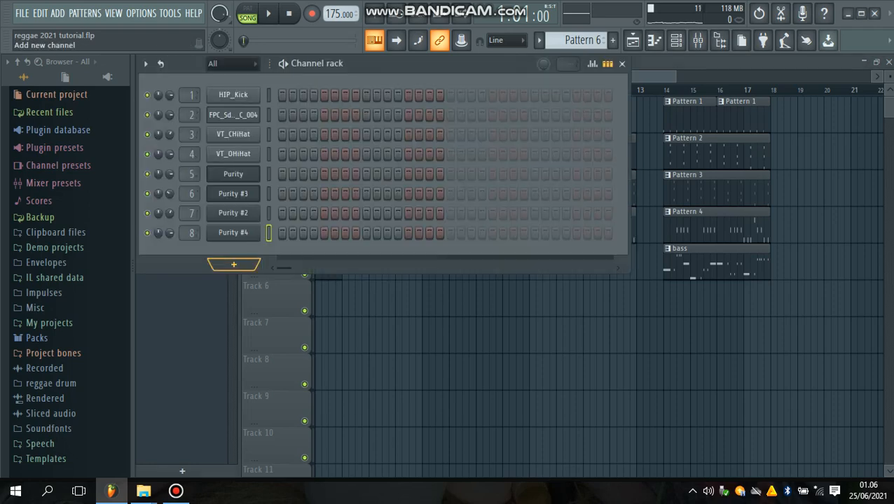
left_click(234, 264)
left_click(270, 200)
left_click(231, 233)
right_click(231, 232)
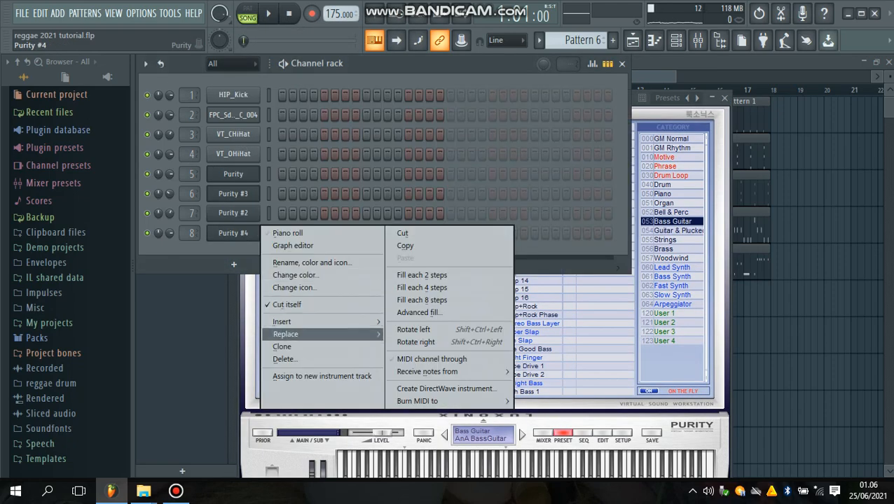
left_click(282, 346)
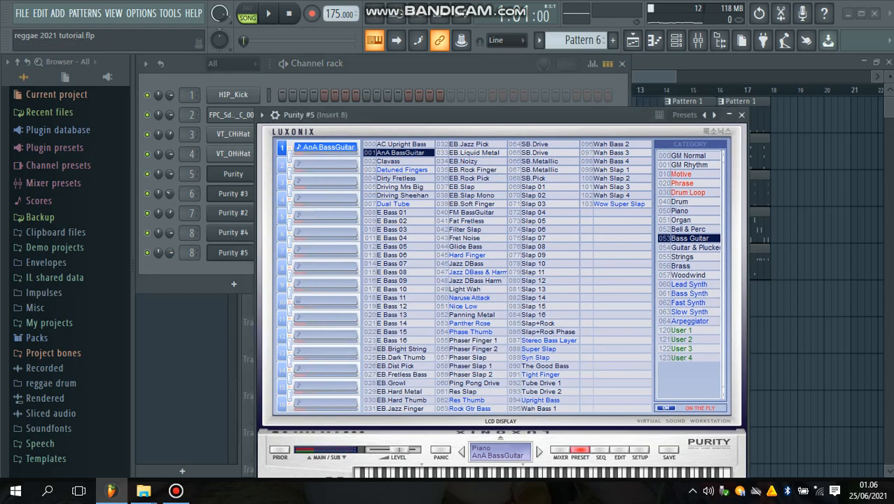
Audition sounds from the Strings category in the cloned Purity instrument and load the Octave Strings preset
left_click_drag(420, 115, 407, 92)
key("e")
key("e")
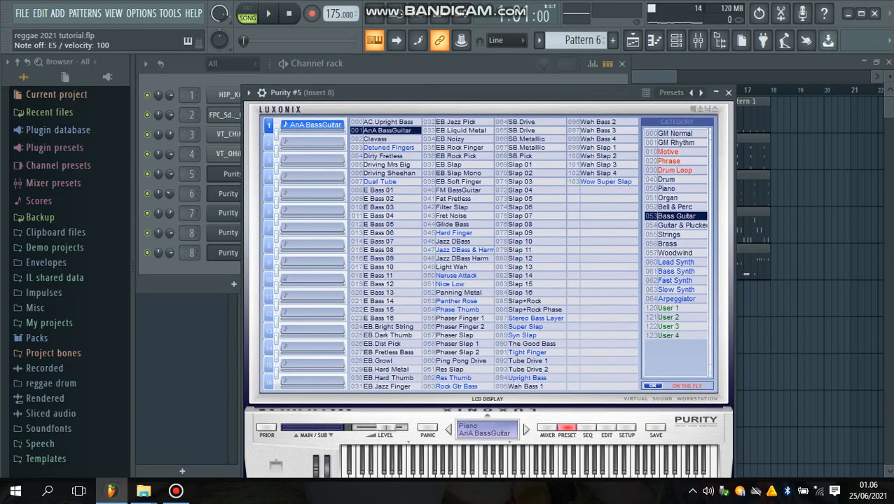
left_click(669, 235)
left_click(384, 165)
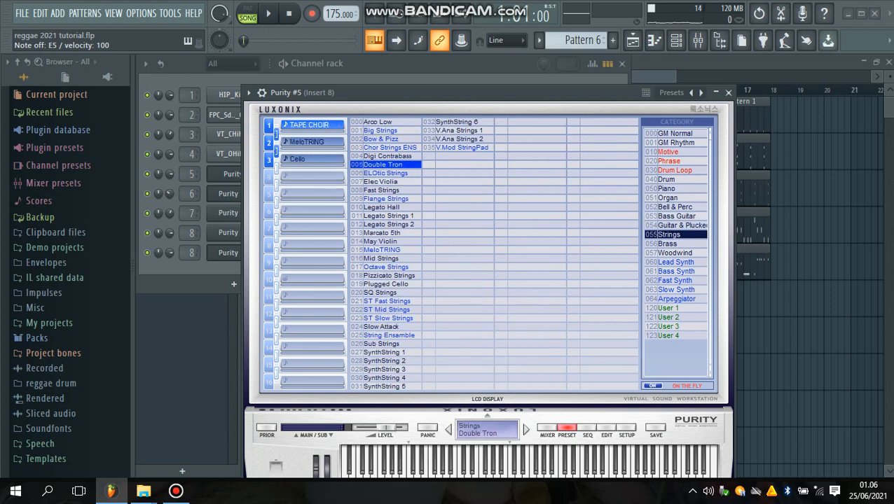
key("e")
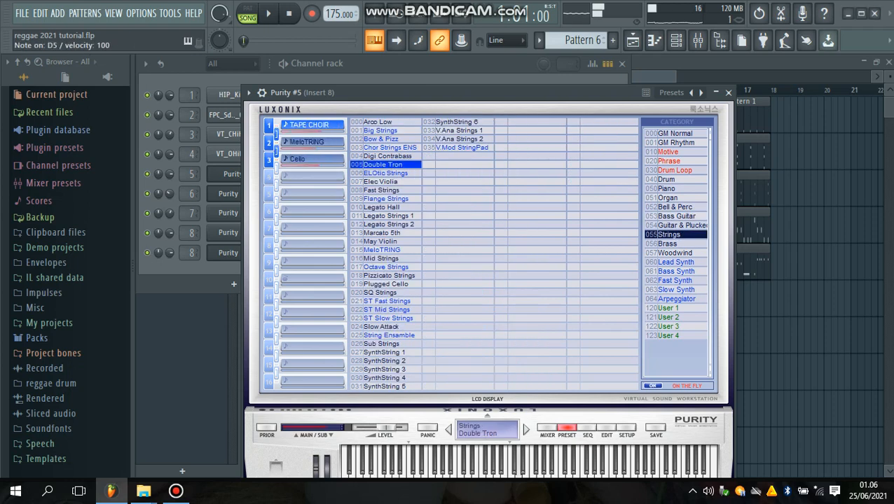
left_click(386, 267)
key("w")
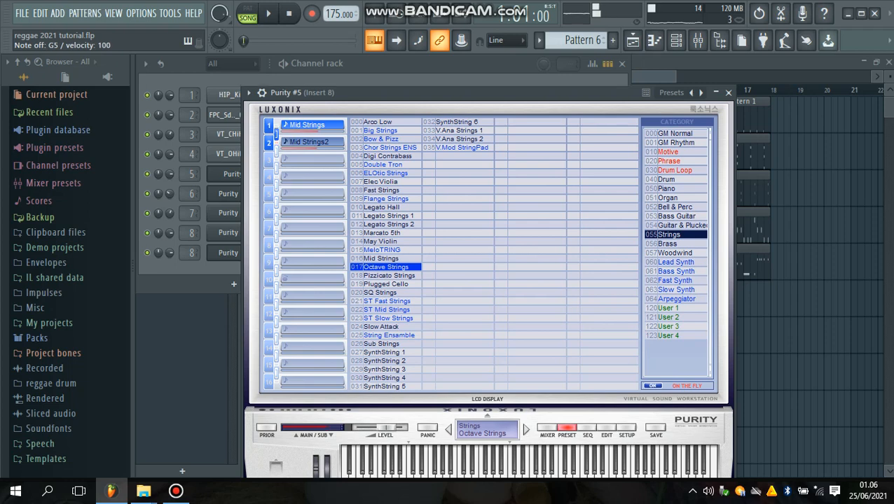
Draw a C5, D#5 and G5 chord nearly one bar long in bar 1 of Purity #5's piano roll
left_click(228, 253)
right_click(257, 248)
left_click(280, 254)
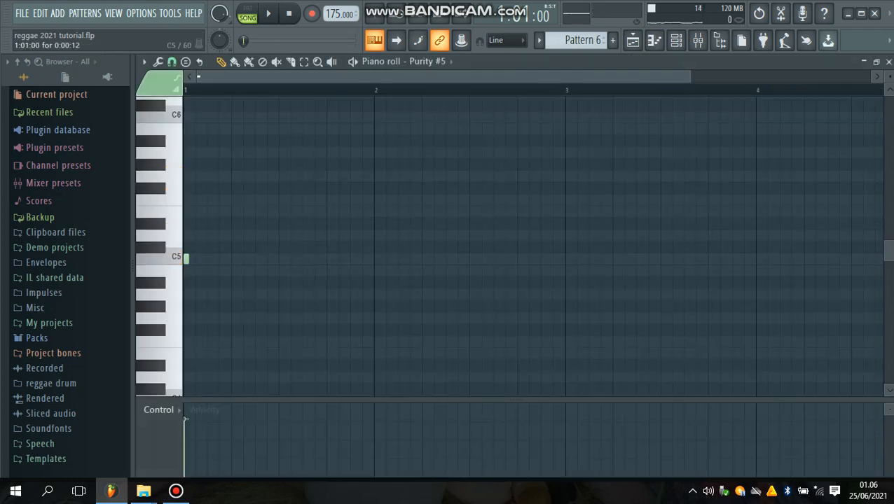
left_click_drag(186, 258, 368, 281)
key("q")
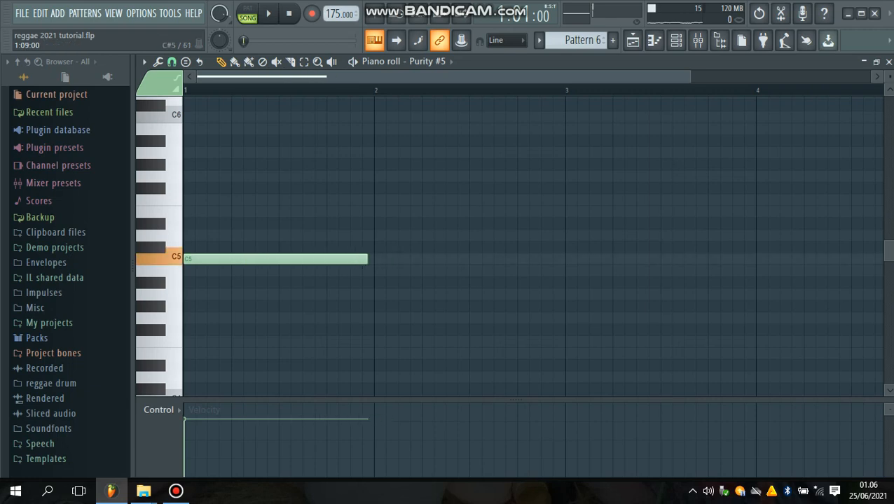
key("3")
key("t")
left_click(190, 223)
key("q")
key("3")
key("t")
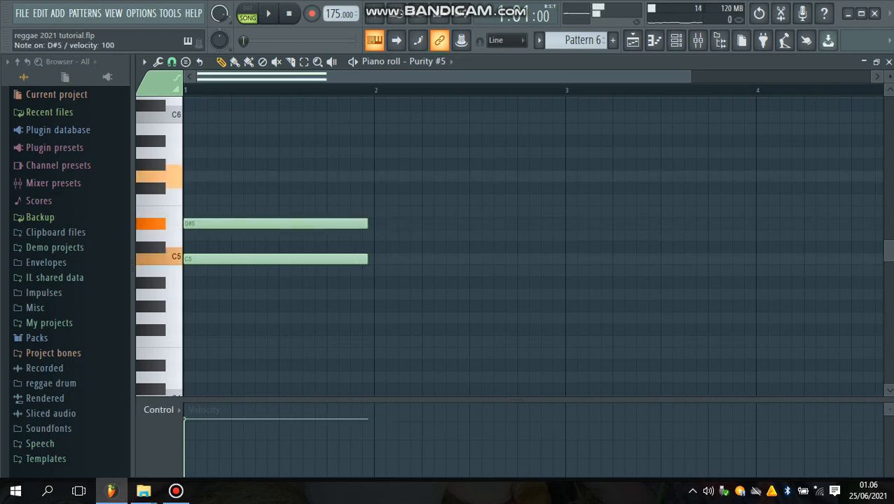
left_click(190, 177)
Add a C5, D#5 and G#5 chord of the same length in bar 2 and play both chords
left_click(378, 259)
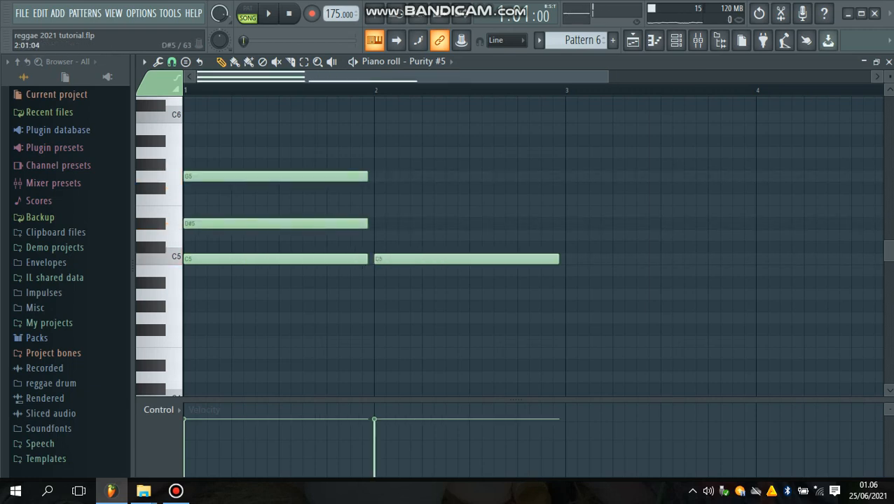
left_click(378, 223)
left_click(378, 165)
key("space")
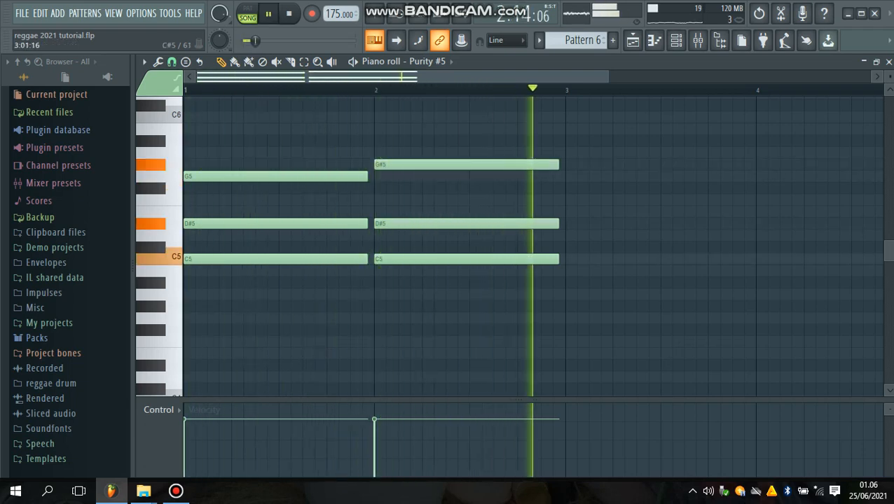
key("space")
Add a D#5, G5 and A#5 chord in bar 3 of the strings part
left_click_drag(569, 258, 566, 223)
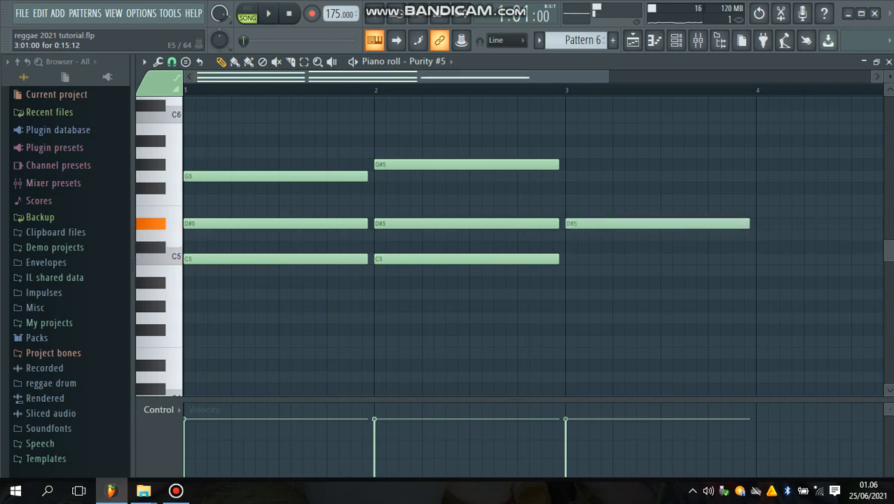
left_click(566, 177)
left_click(566, 141)
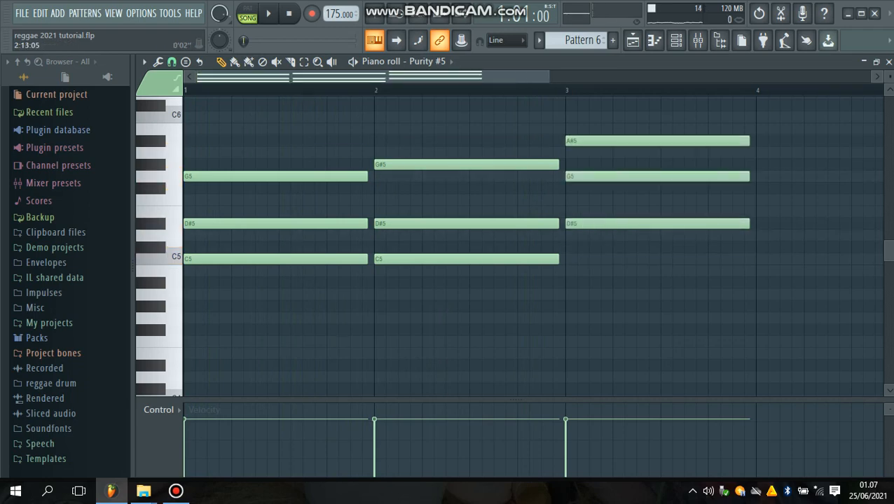
Add an F5, A#5 and D6 chord in bar 4 of the strings part
left_click_drag(520, 76, 617, 76)
left_click(566, 141)
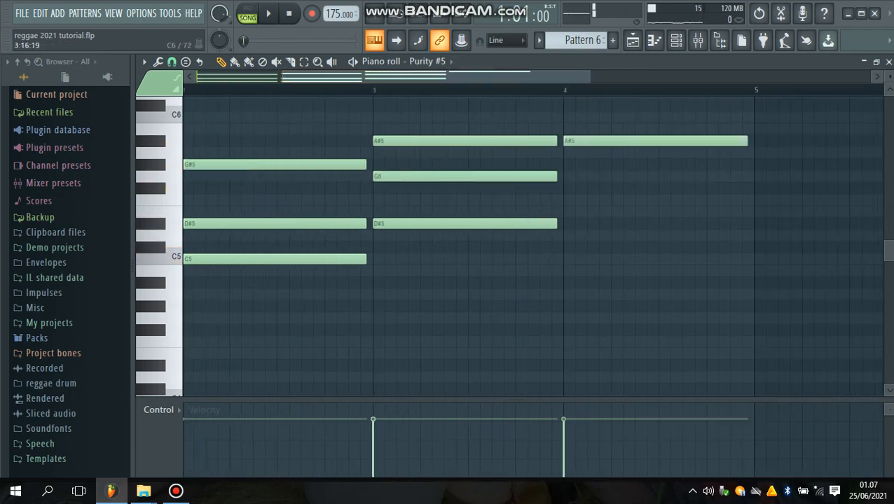
left_click(566, 103)
scroll(566, 210, "up", 2)
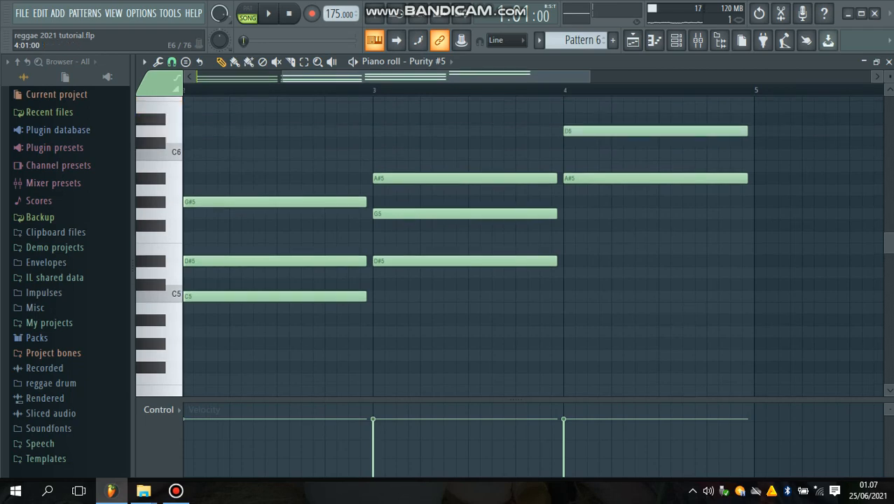
left_click(566, 104)
scroll(566, 119, "up", 2)
left_click_drag(566, 122, 566, 263)
Play back the strings chords, first in the song, then on their own in pattern mode with the Purity #5 instrument in view
key("space")
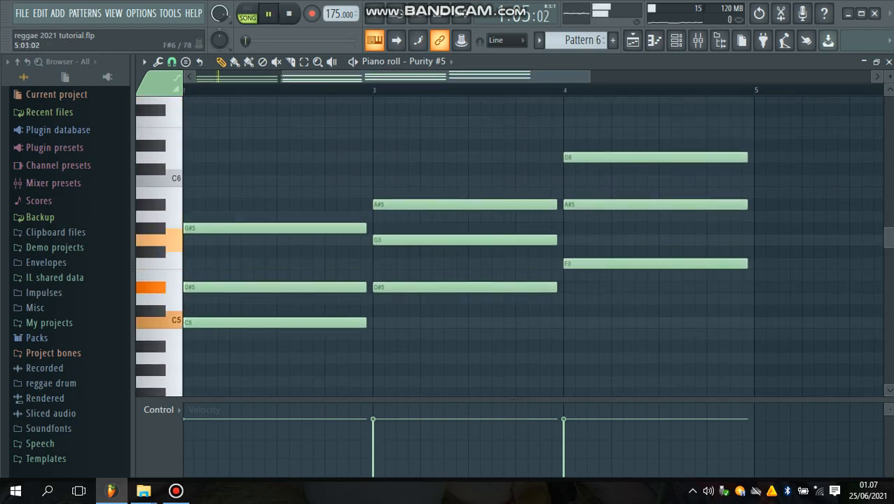
key("space")
left_click(888, 62)
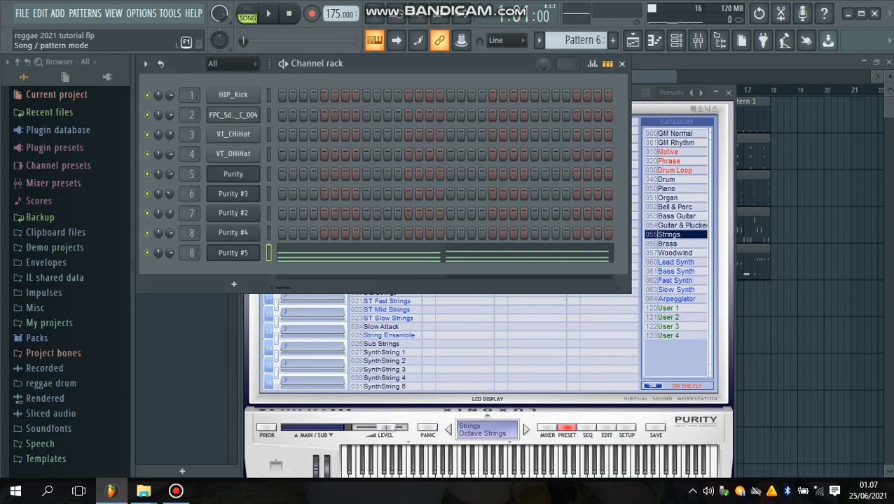
key("l")
key("space")
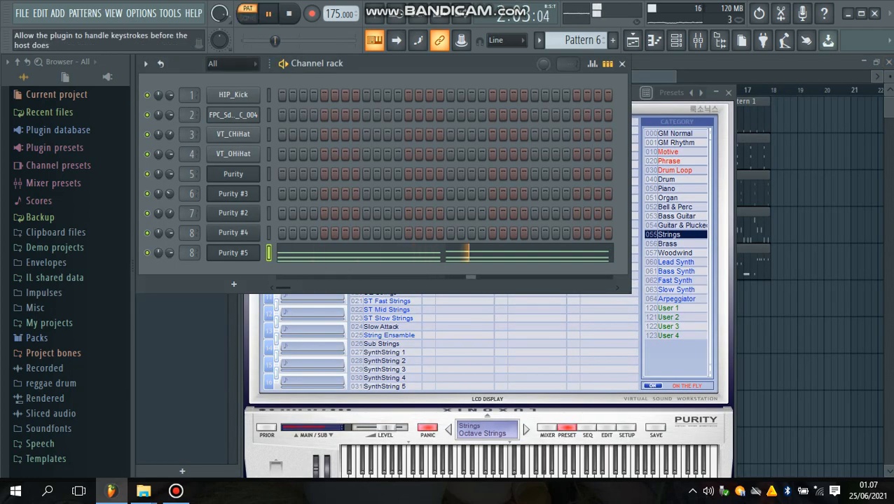
left_click(642, 105)
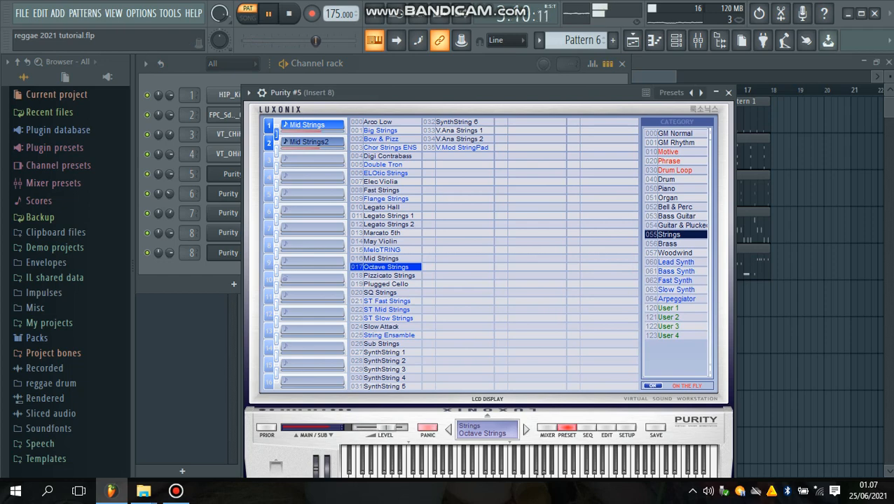
Audition the string presets from Pizzicato Strings through ST Mid Strings, and set Purity #5 to ST Slow Strings
left_click(389, 276)
left_click(386, 284)
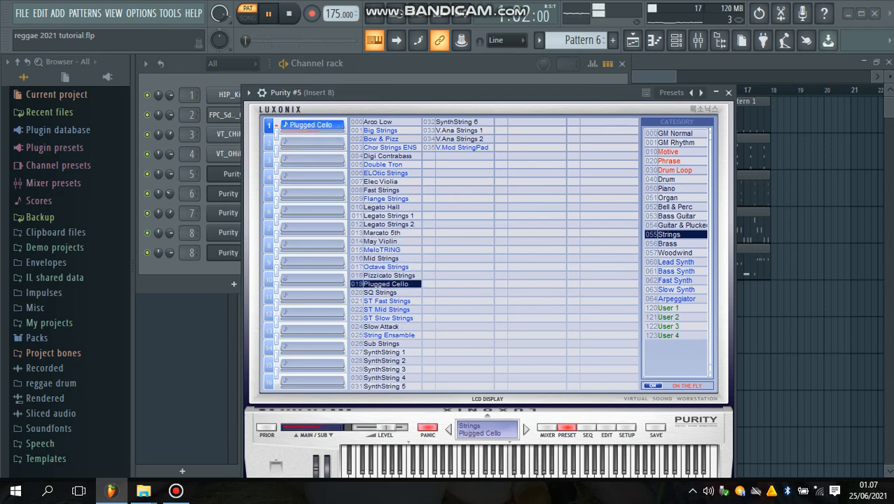
left_click(381, 293)
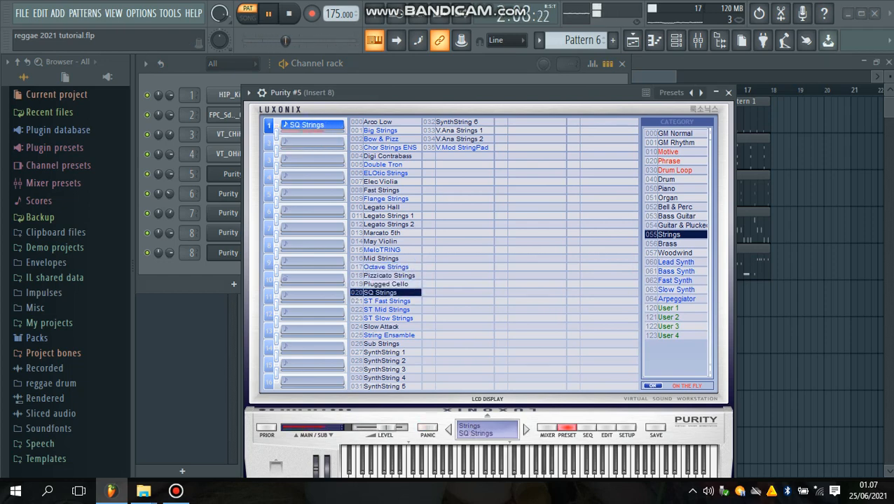
left_click(386, 301)
left_click(386, 310)
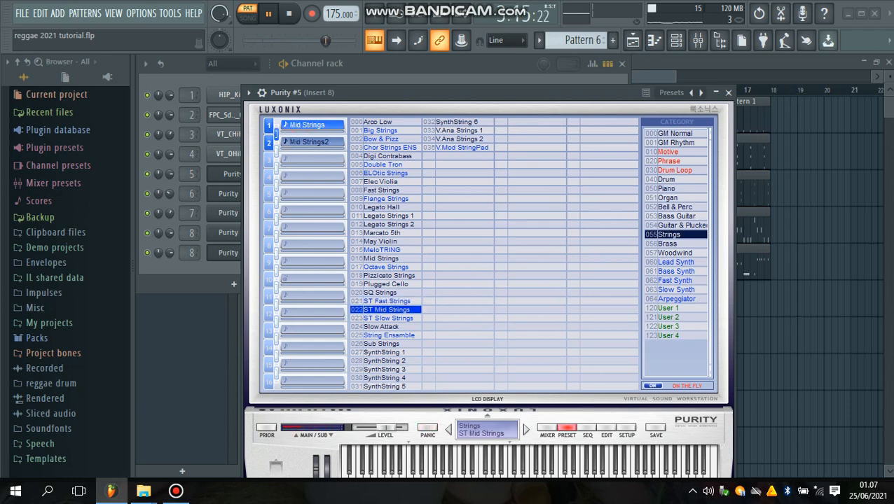
left_click(388, 318)
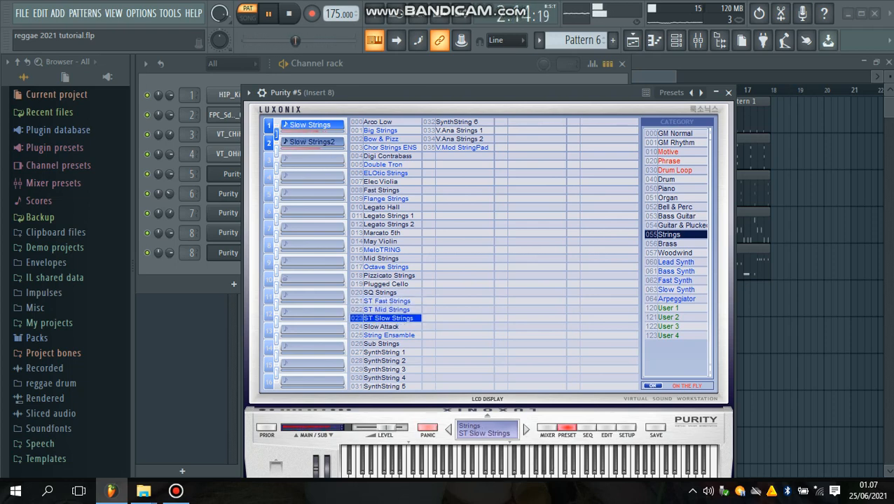
Stop playback, clone the Purity #5 channel and open the clone's empty piano roll
key("F6")
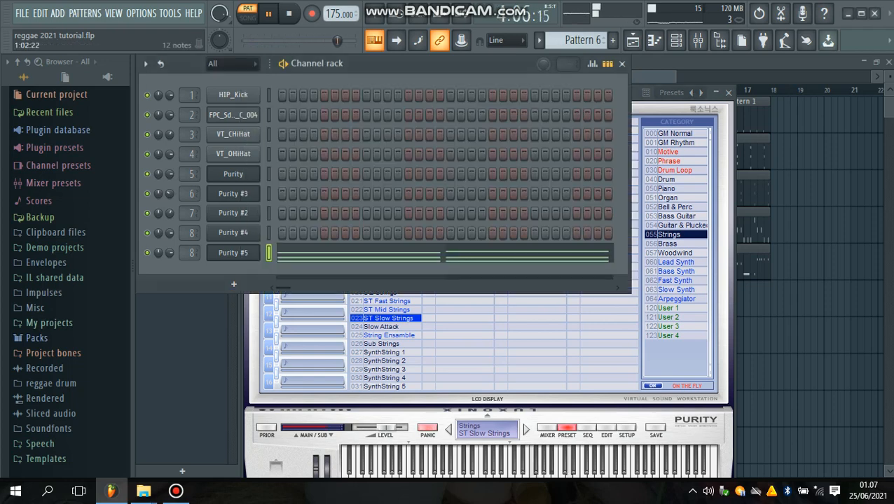
left_click(298, 253)
key("F6")
key("space")
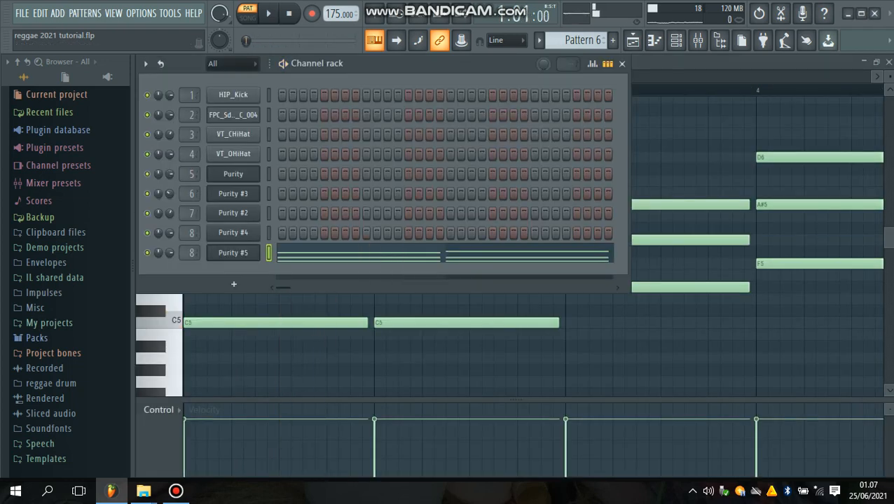
right_click(258, 247)
left_click(283, 366)
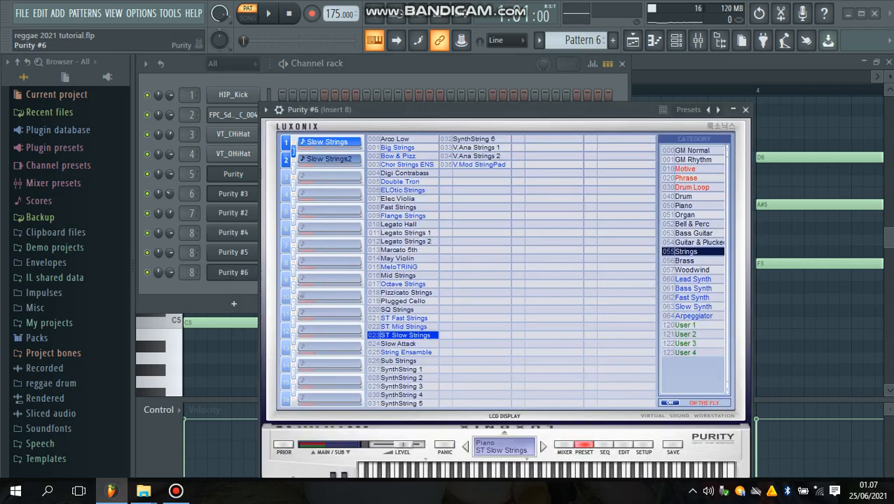
right_click(260, 267)
left_click(288, 272)
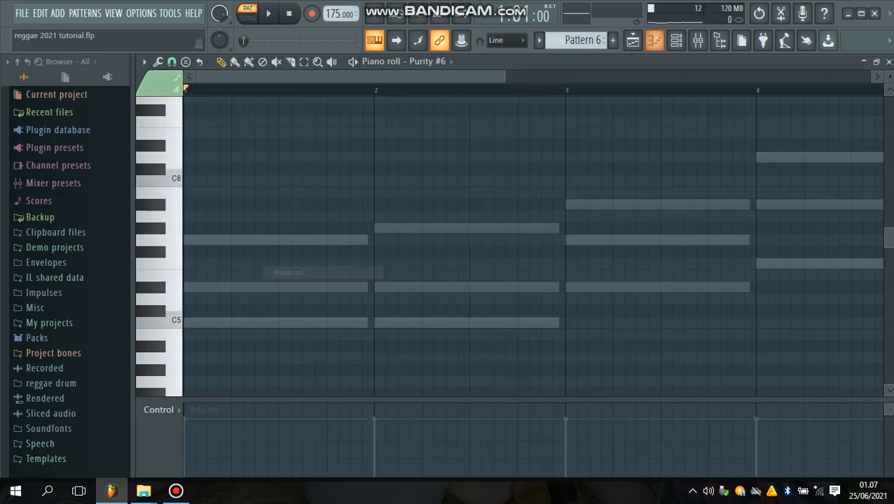
Enter each of the four ghosted chords as two hits of nearly one beat at the start of its bar
left_click_drag(366, 287, 194, 323)
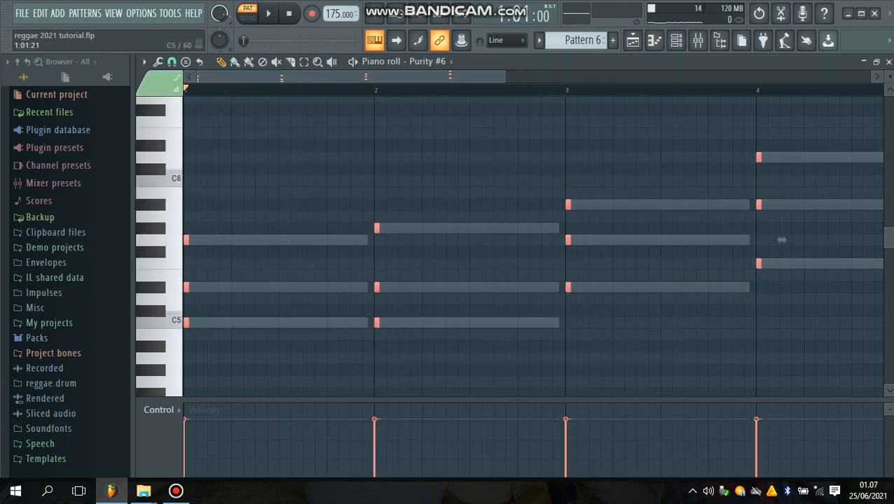
left_click_drag(782, 240, 865, 239)
key("ctrl+d")
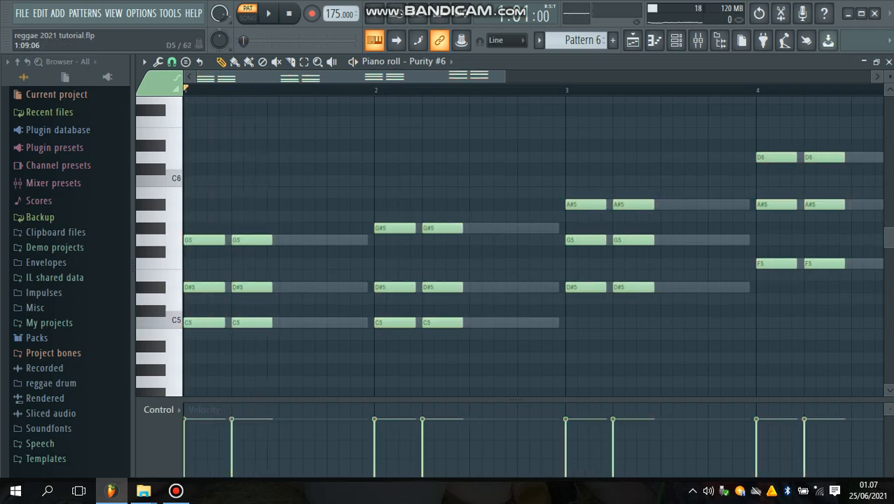
Copy the paired chord hits into the second half of each bar, giving bars 1 to 4 four hits each
key("ctrl+c")
key("ctrl+v")
key("shift+Right")
left_click_drag(212, 287, 298, 287)
Load the Agogo preset from the Bell & Perc category in Purity #6 and play the pattern
key("Tab")
key("Tab")
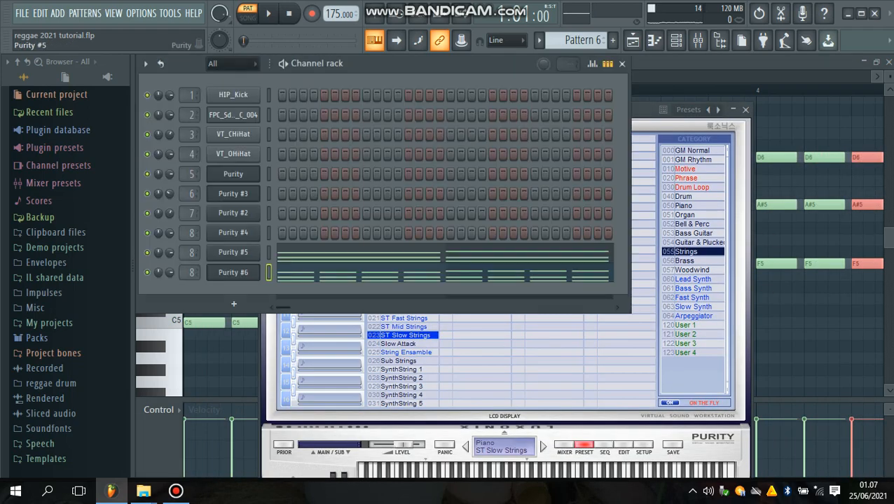
left_click(234, 273)
left_click(233, 273)
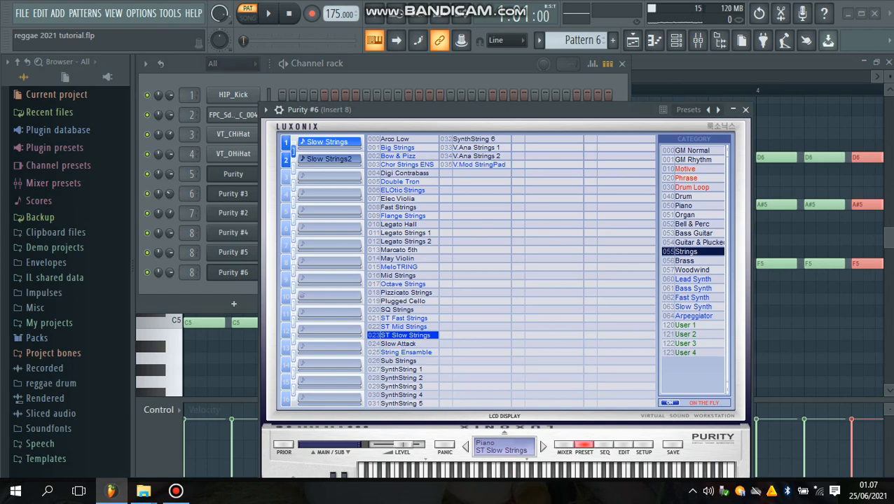
left_click(692, 224)
left_click(393, 157)
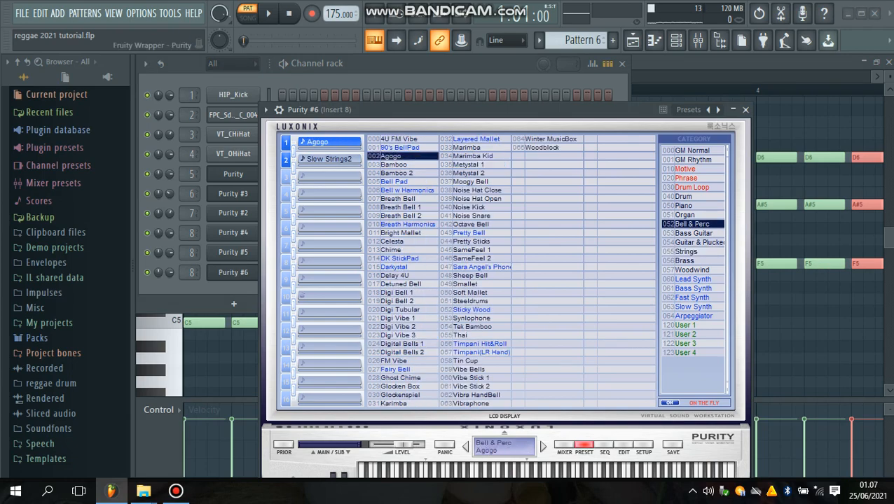
left_click_drag(434, 110, 467, 114)
key("space")
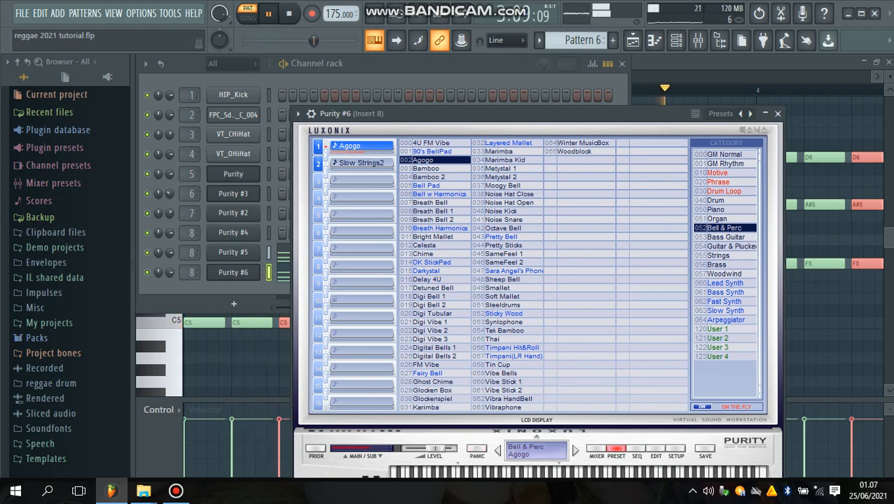
Audition Bamboo, Bamboo 2 and Breath Bell on Purity #6 during playback, and select Bell Pad
left_click(427, 169)
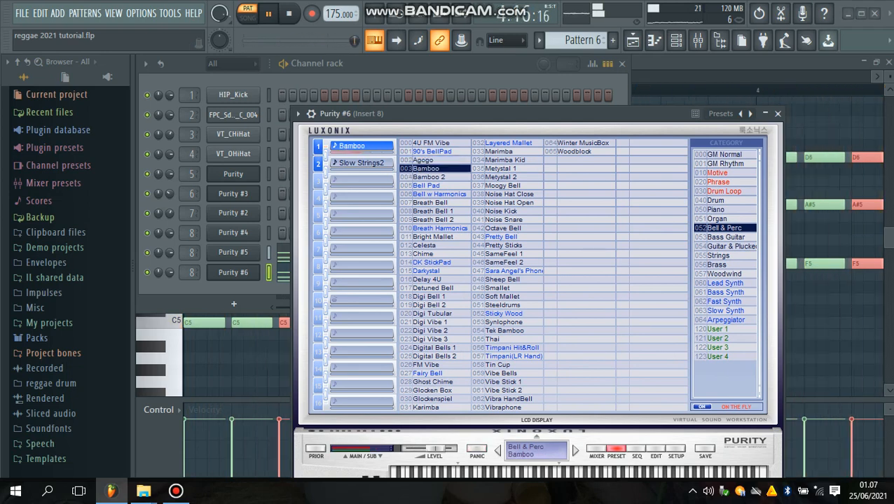
left_click(429, 178)
left_click(427, 186)
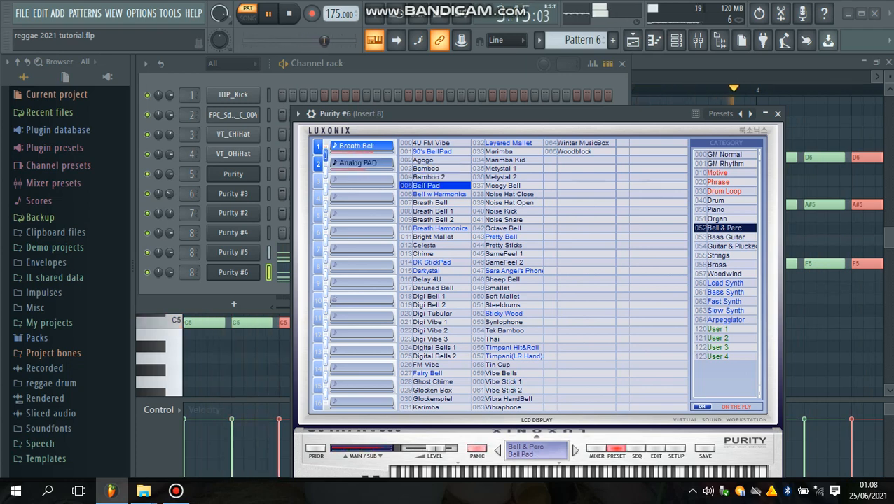
left_click(430, 202)
left_click(427, 185)
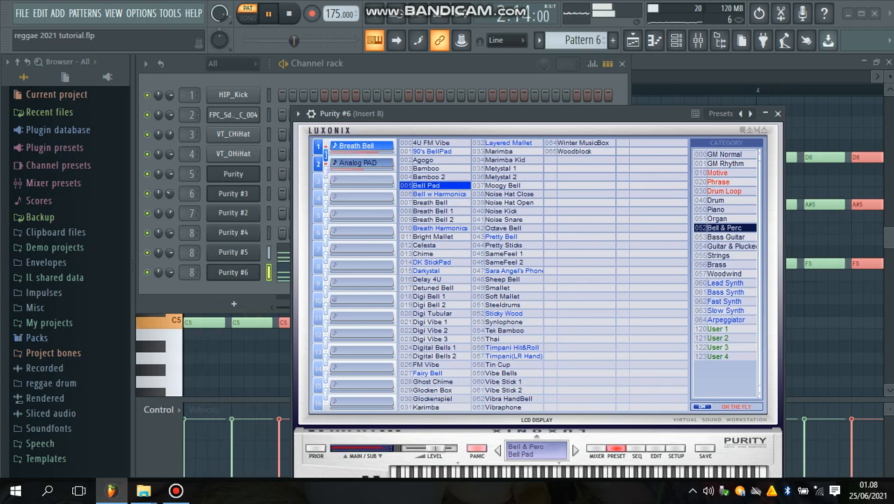
In Purity #6's piano roll, move the four D6 notes of bar 4 down an octave to D5 and stop playback
left_click(284, 273)
left_click(283, 274)
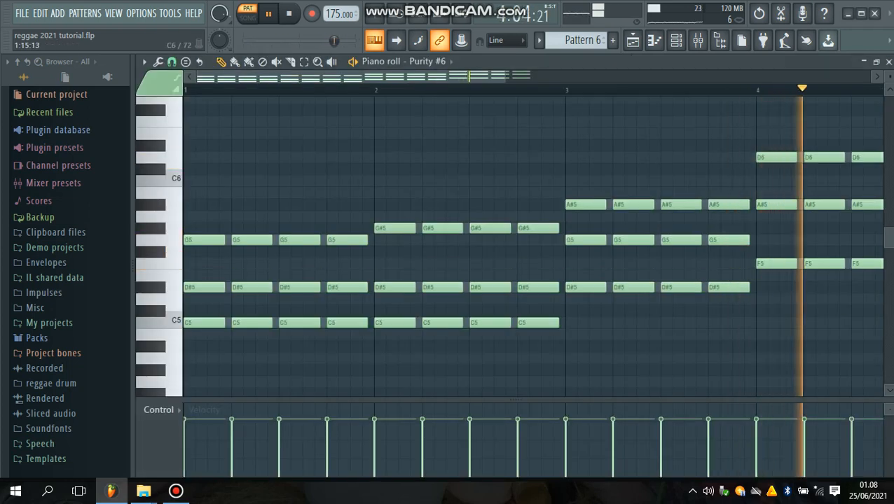
scroll(490, 158, "down", 3)
left_click_drag(449, 157, 550, 299, "ctrl")
key("space")
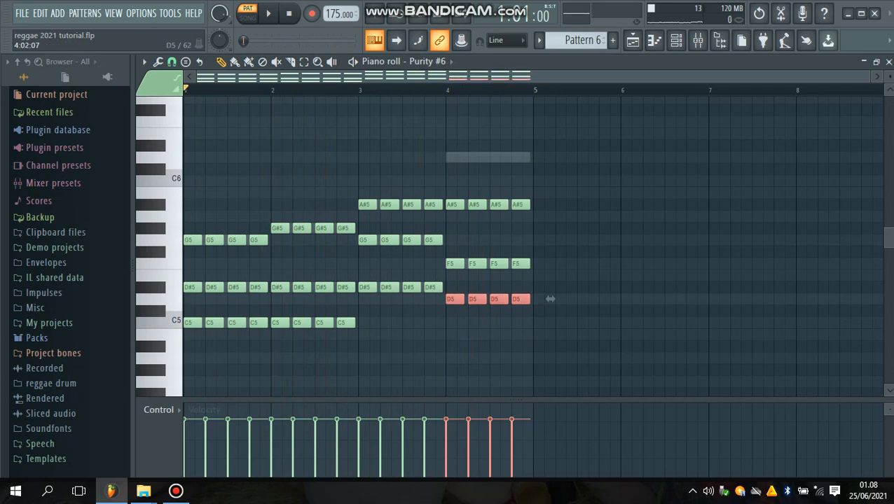
Try the four D5 notes of bar 4 at G#5, sound some test notes, and move them back to D5 during playback
left_click_drag(551, 299, 551, 229)
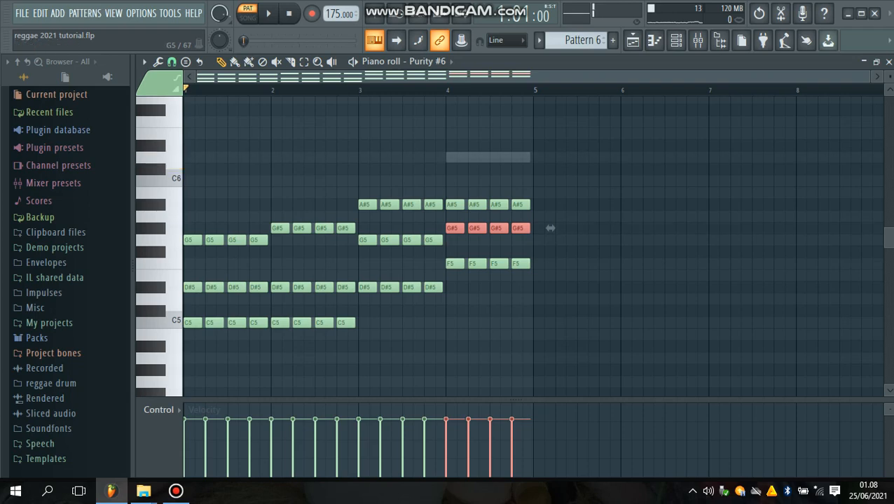
key("b")
key("v")
key("w")
key("m")
key("x")
key("space")
left_click_drag(550, 228, 550, 299)
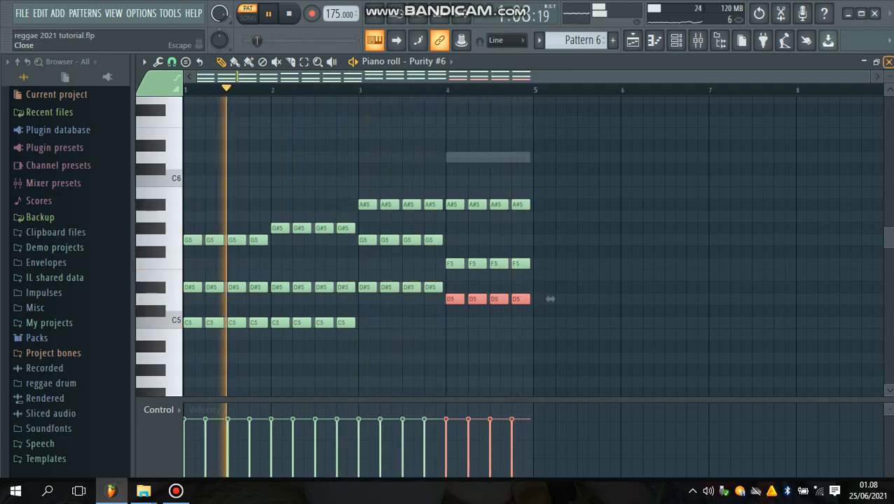
Close the piano roll and play the pattern with Purity #5 muted, auditioning Digi Bell 1, Digi Vibe 2, Fairy Bell, Karimba and Glockenspiel on Purity #6
left_click(889, 61)
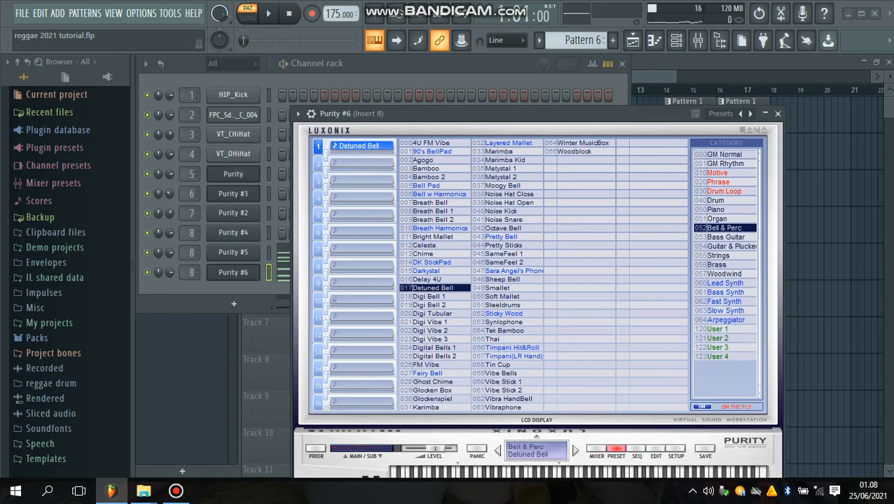
key("space")
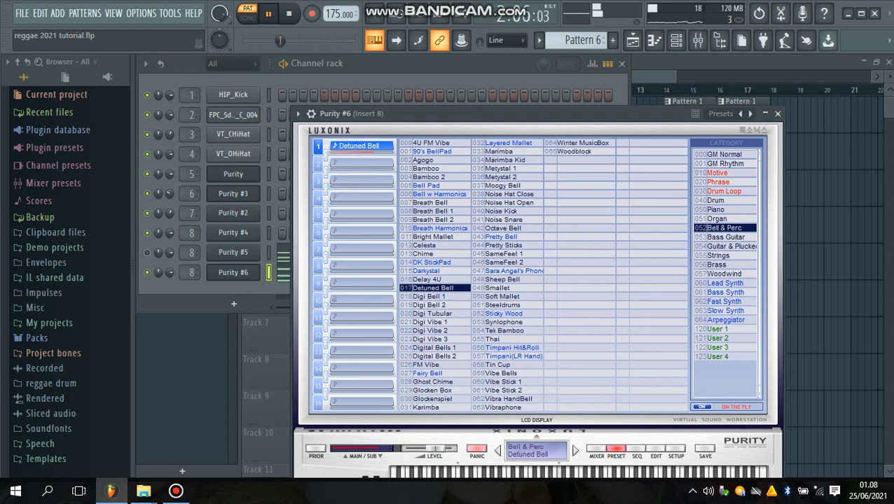
left_click(433, 296)
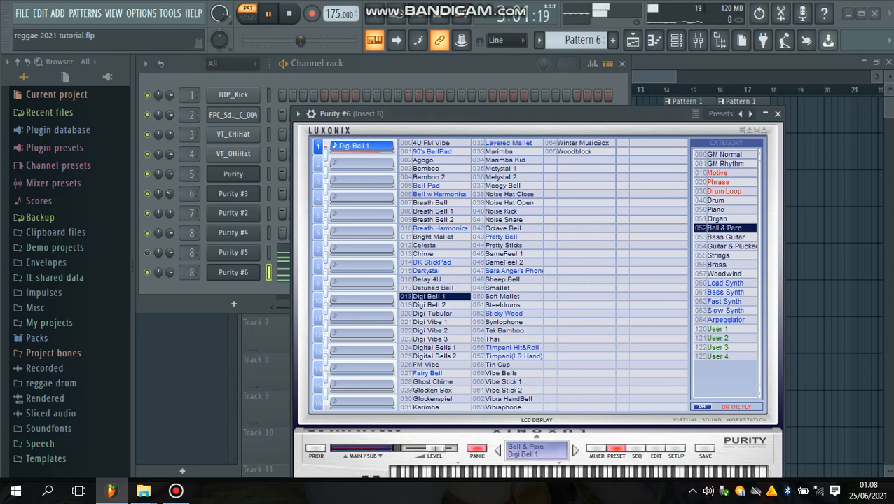
left_click(430, 330)
left_click(429, 374)
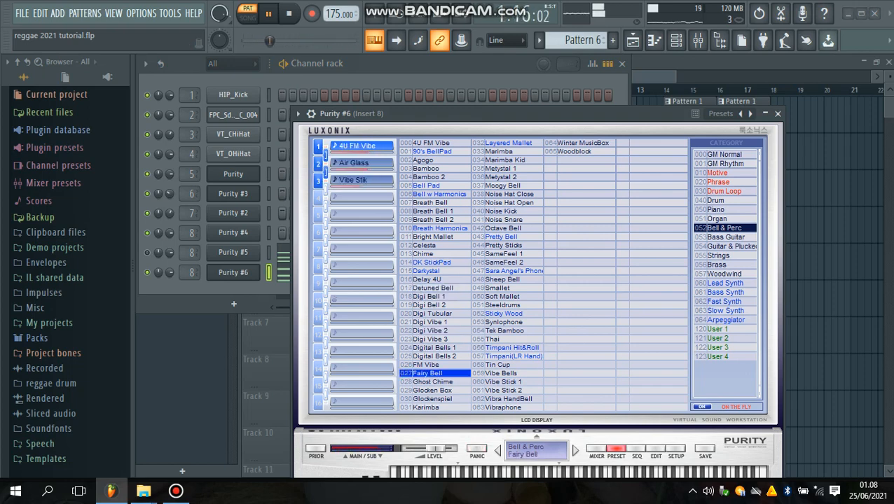
left_click(427, 408)
left_click(432, 399)
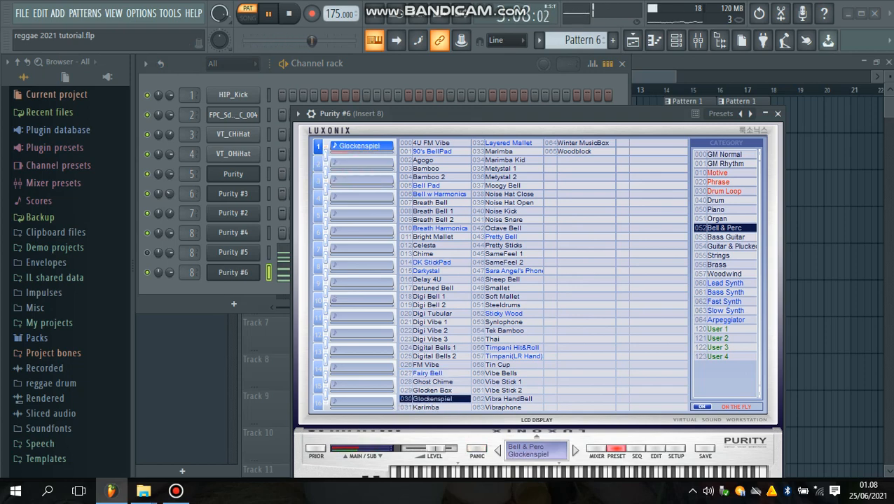
Audition mallet and bell presets on Purity #6, including Marimba, Layered Mallet, Metystal 2, Moogy Bell and Sara Angel's Phone
left_click(499, 151)
left_click(509, 143)
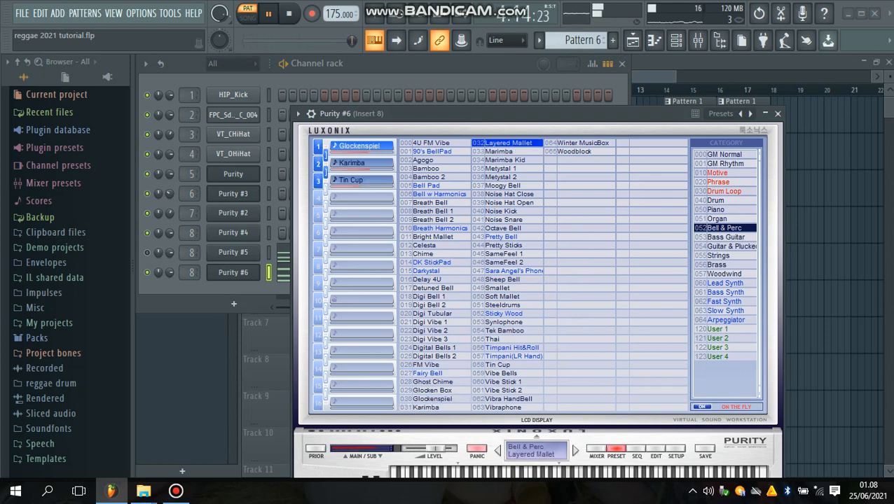
left_click(500, 169)
left_click(510, 194)
left_click(504, 177)
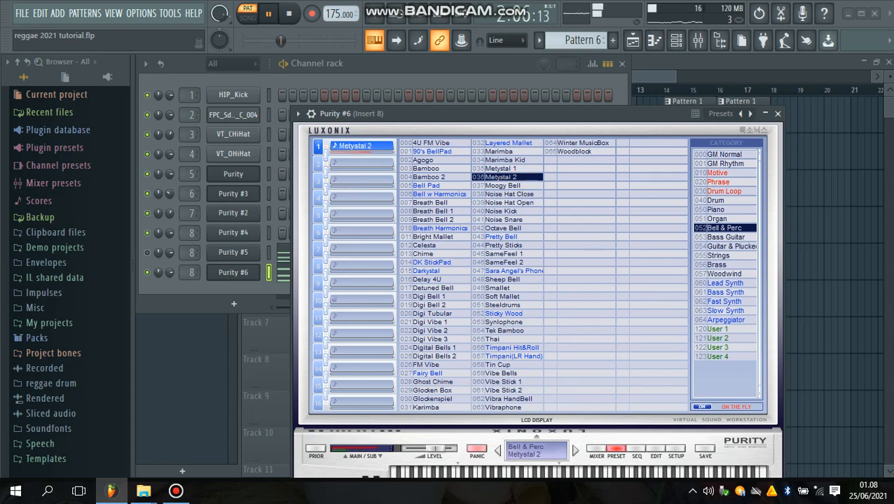
left_click(504, 186)
left_click(504, 245)
left_click(507, 271)
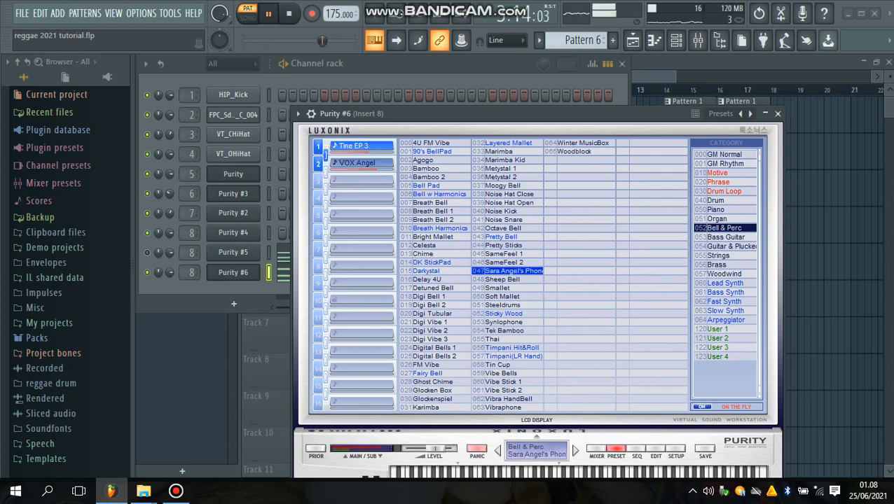
Audition the Bell & Perc presets Smallet, Sticky Wood, Tek Bamboo, Thai, Vibe Bells, Vibraphone and Vibra HandBell, and select Vibe Stick 2
left_click(505, 288)
left_click(504, 314)
left_click(505, 330)
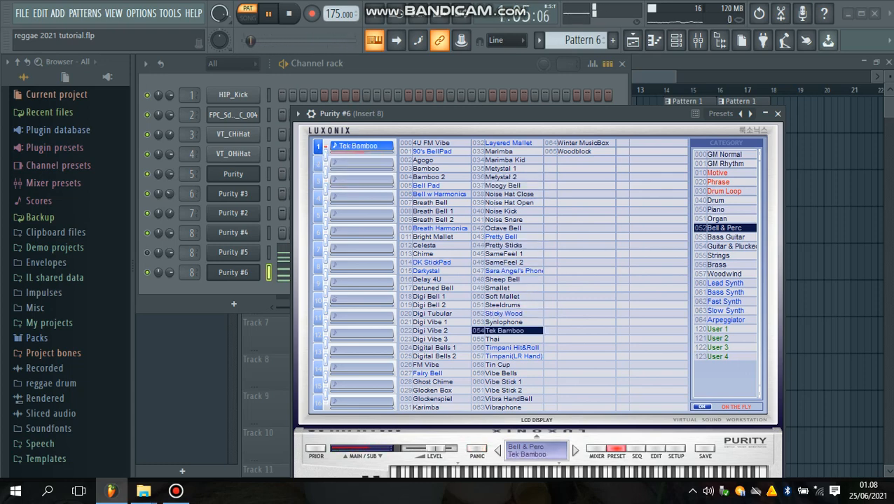
left_click(504, 339)
left_click(504, 374)
left_click(504, 390)
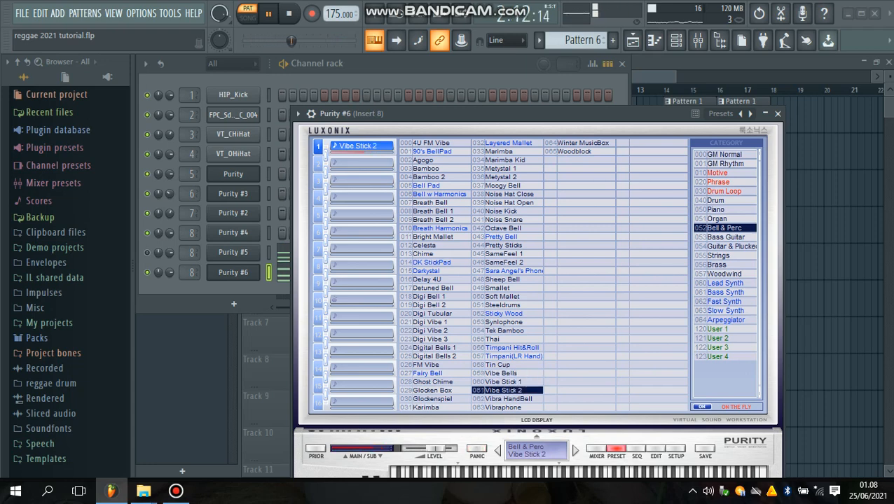
left_click(504, 407)
left_click(505, 399)
left_click(504, 390)
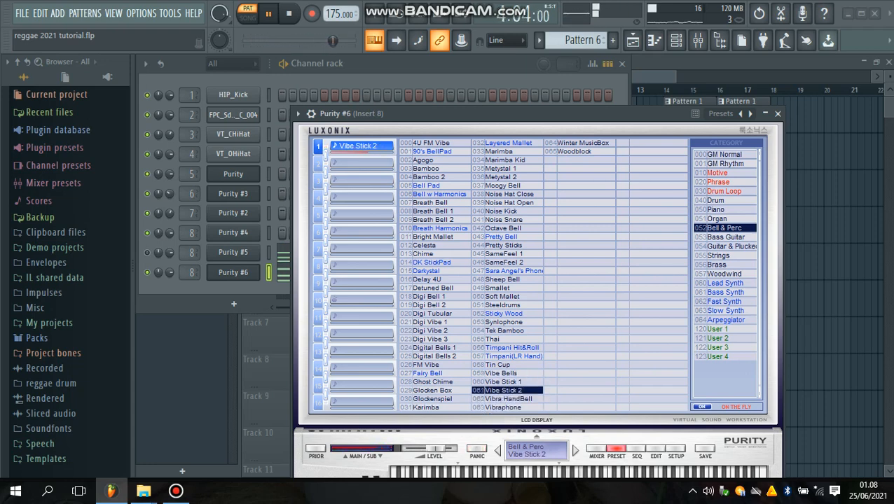
Audition Woodblock, Winter MusicBox, 90's BellPad, 4U FM Vibe, Bell Pad and Breath Bell, and set Purity #6 to Breath Bell 2
left_click(576, 151)
left_click(582, 143)
left_click(432, 151)
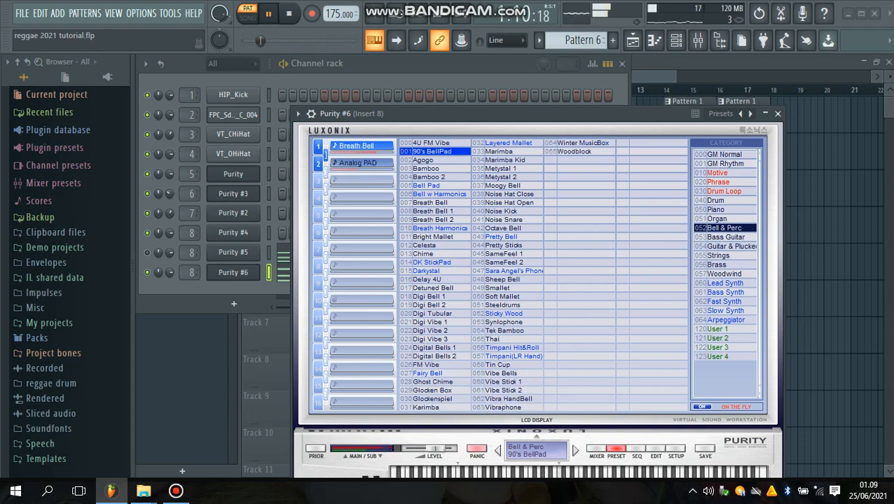
left_click(432, 143)
left_click(432, 186)
left_click(432, 202)
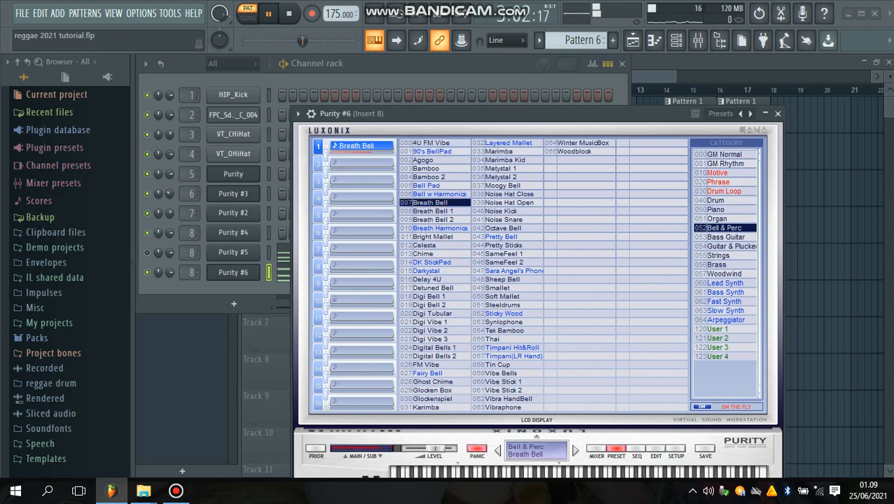
left_click(433, 185)
left_click(432, 220)
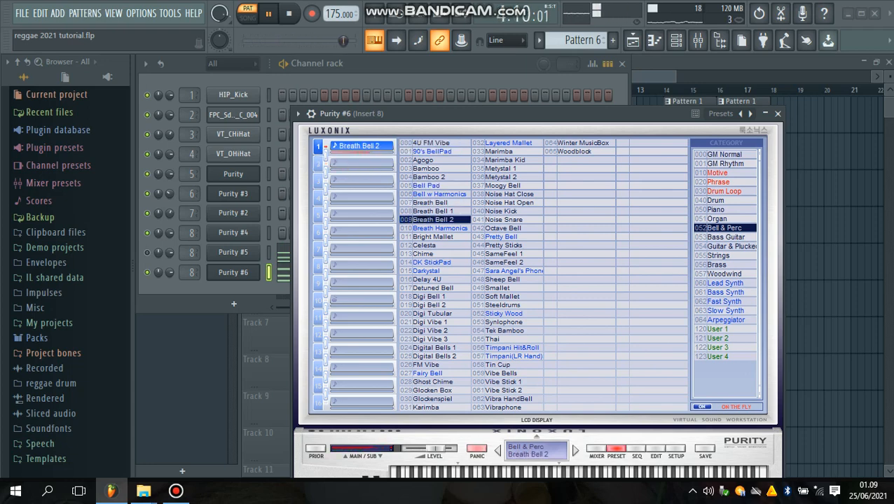
Audition Bright Mallet, Celesta, Chime, Darkystal, Delay 4U, Detuned Bell and Digi Bell 2 on Purity #6
left_click(432, 237)
left_click(432, 245)
left_click(432, 253)
left_click(433, 271)
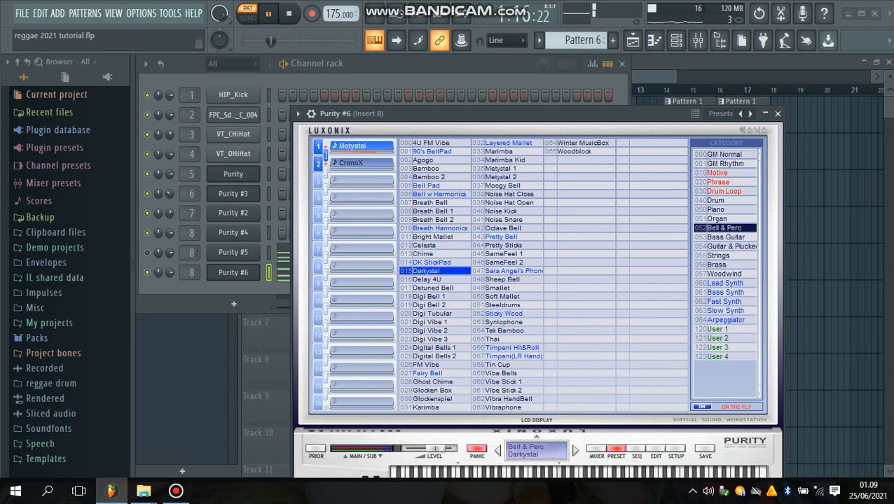
left_click(432, 279)
left_click(432, 287)
left_click(432, 305)
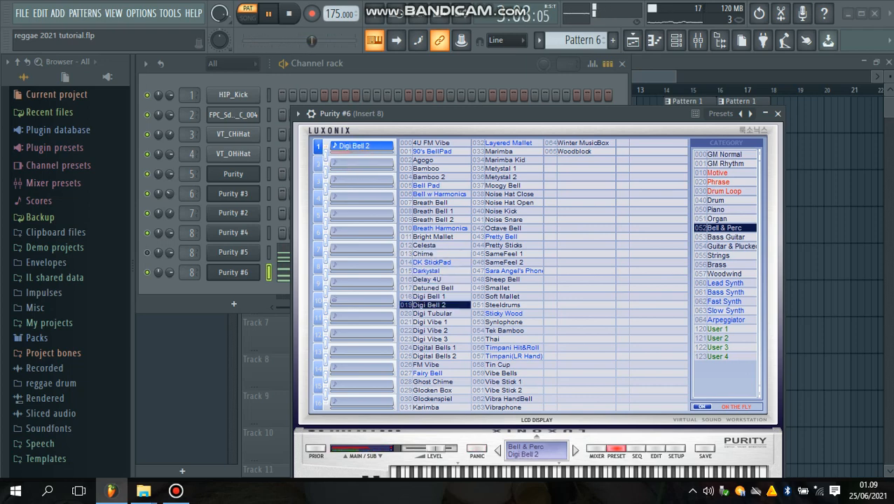
Audition Digi Bell 1, the Digi Vibe and Digital Bells presets and FM Vibe, and set Purity #6 to Fairy Bell
left_click(432, 296)
left_click(432, 322)
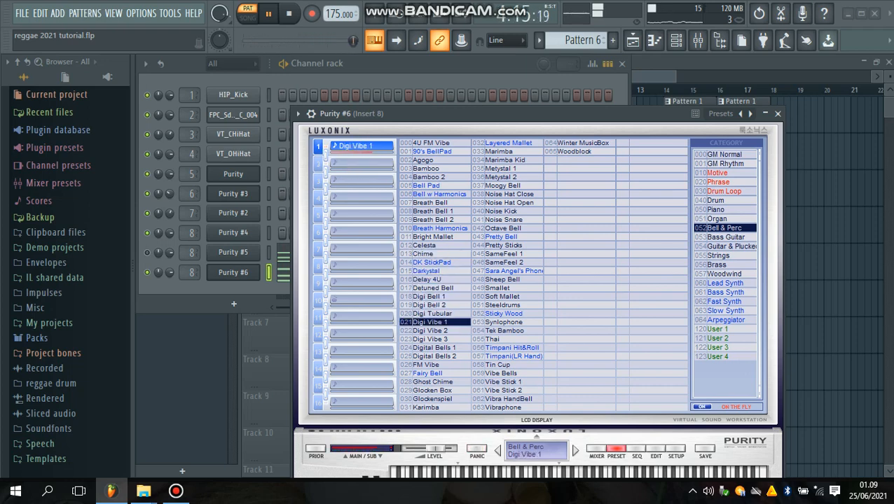
left_click(432, 331)
left_click(432, 339)
left_click(432, 348)
left_click(432, 356)
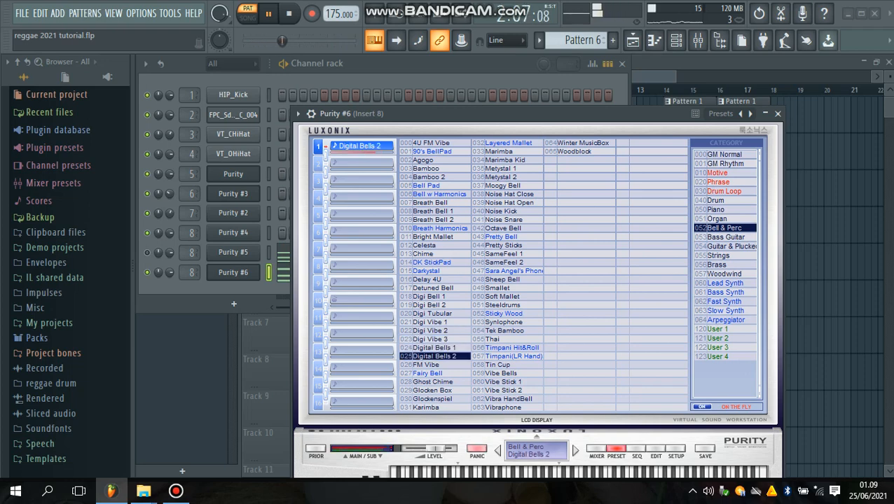
left_click(432, 365)
left_click(432, 373)
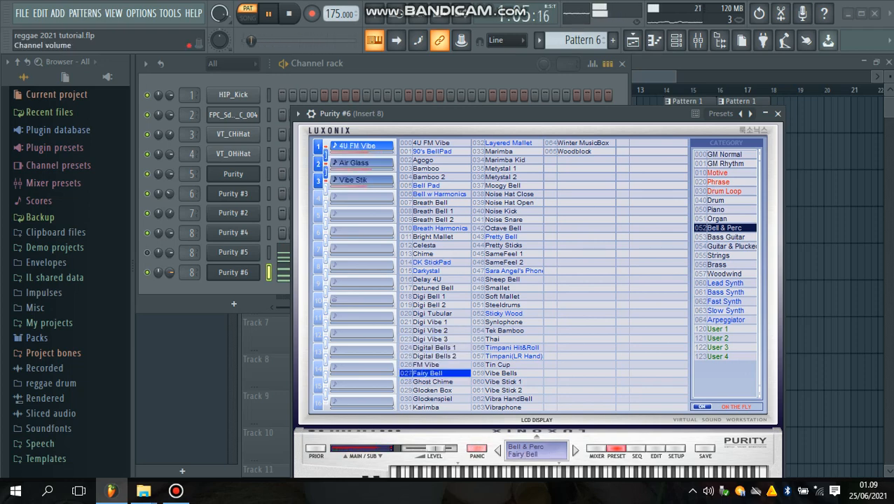
Lower the channel volume of Purity #6 and unmute Purity #5, returning to the playlist
left_click_drag(170, 273, 171, 282)
left_click(147, 253)
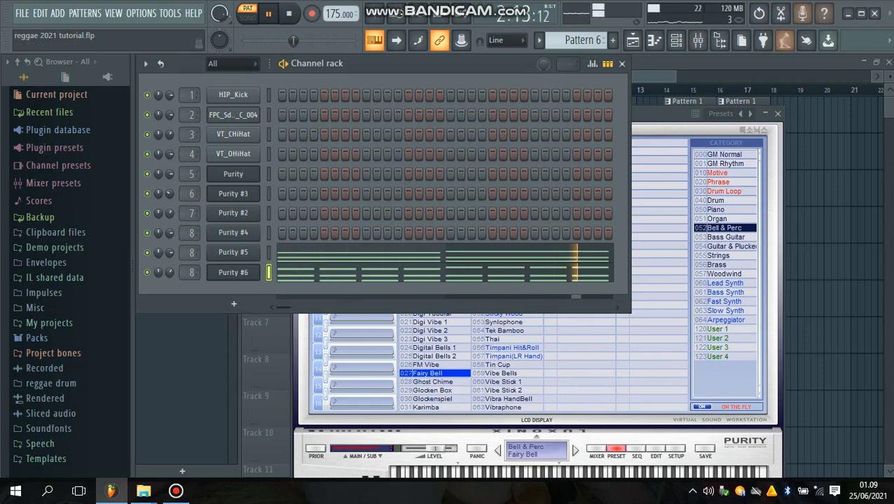
left_click(749, 63)
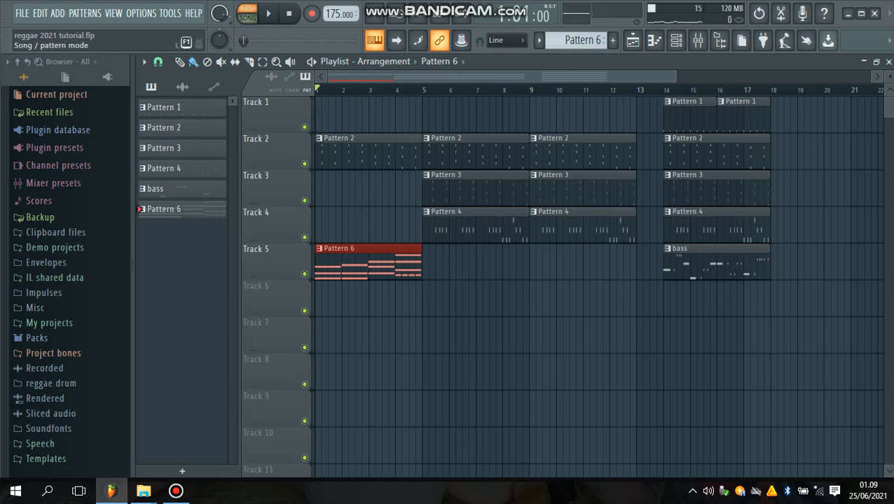
Play the arrangement in song mode and delete the Pattern 2 clip at bars 1 to 4 on Track 2
key("space")
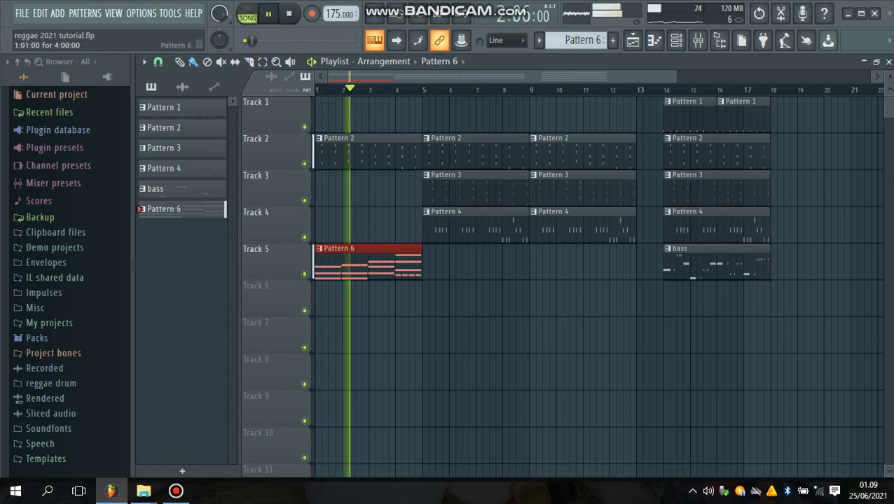
key("space")
left_click(371, 152)
right_click(371, 152)
key("space")
Add two more Pattern 6 clips on Track 5, starting at bars 5 and 9
left_click(371, 263)
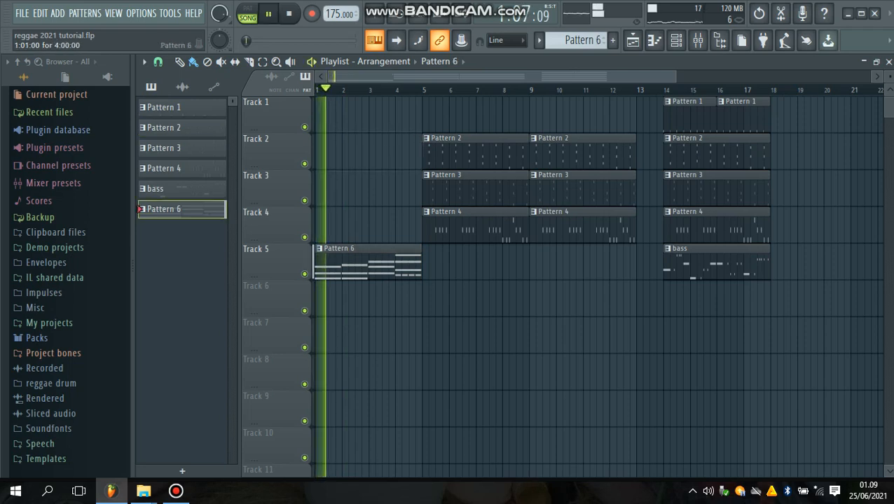
left_click(424, 263)
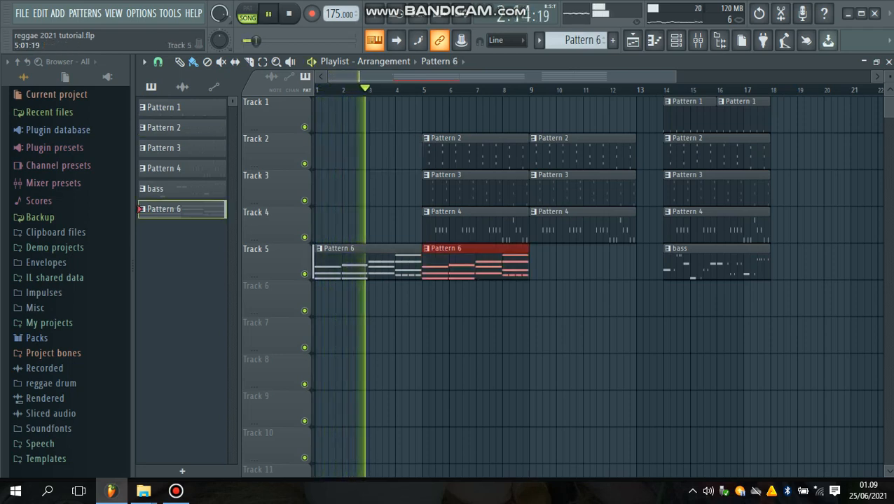
left_click_drag(424, 263, 532, 262)
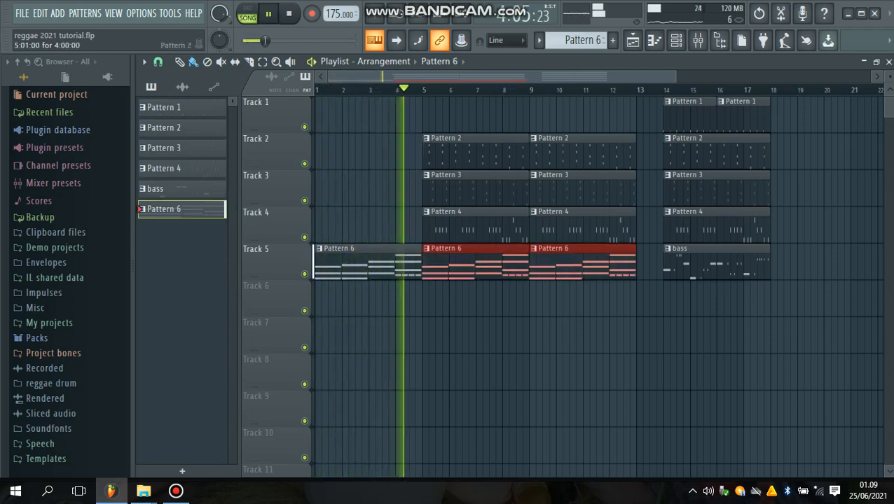
Delete the Pattern 3 and Pattern 4 clips at bars 5 to 8, keeping Pattern 2, and replay the song
right_click(475, 152)
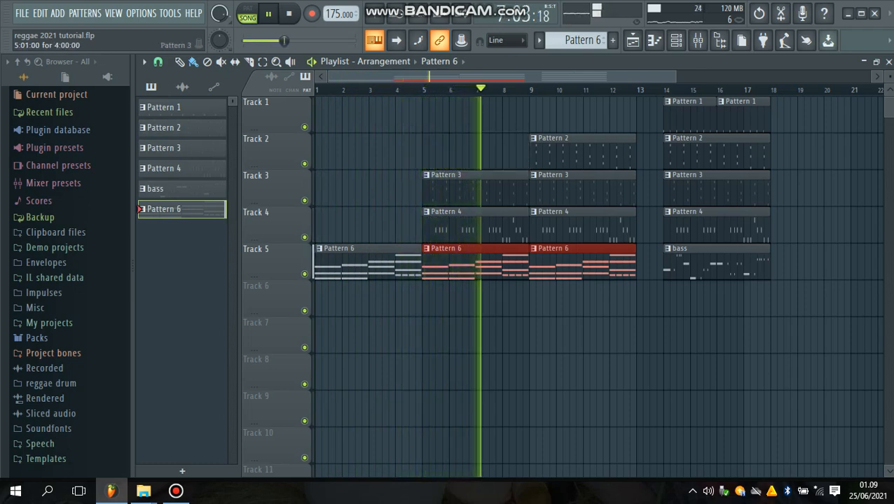
key("ctrl+z")
key("space")
key("space")
right_click(450, 189)
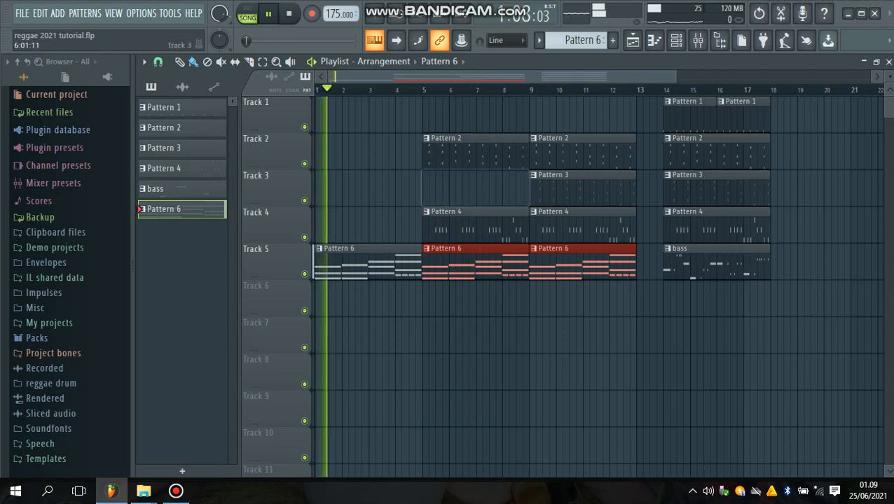
right_click(475, 226)
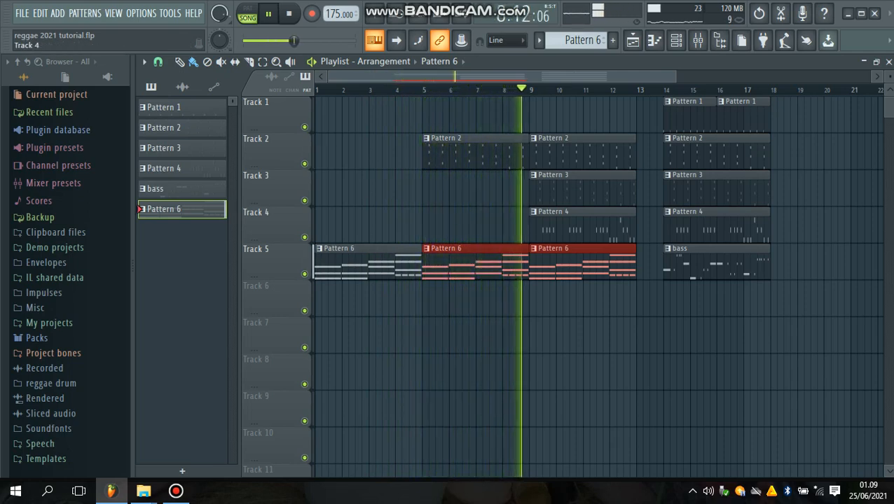
Place the 02 kick + splash sample from the reggae drum folder on Track 6 at bar 13 and stop playback
left_click(52, 383)
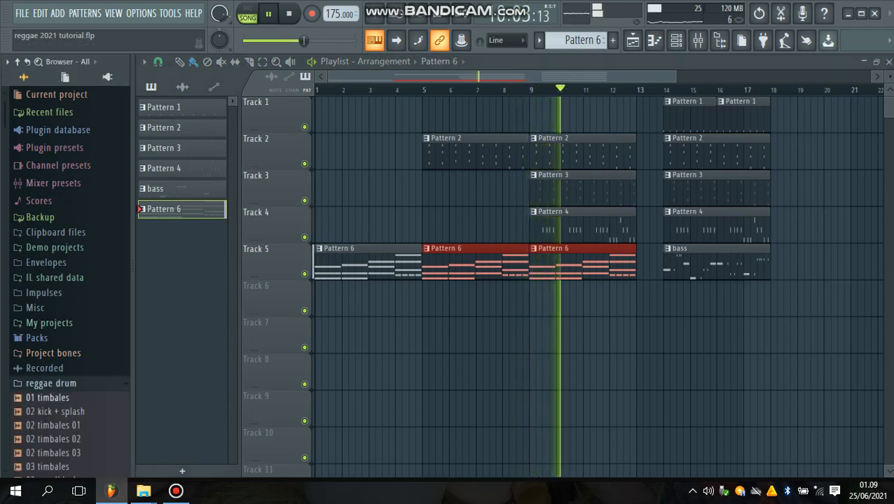
left_click_drag(55, 412, 636, 302)
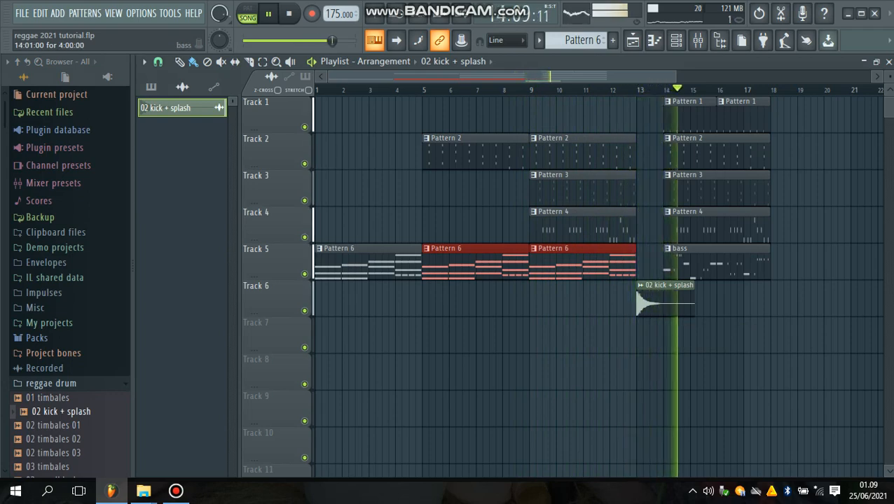
scroll(676, 262, "down", 2)
double_click(655, 226)
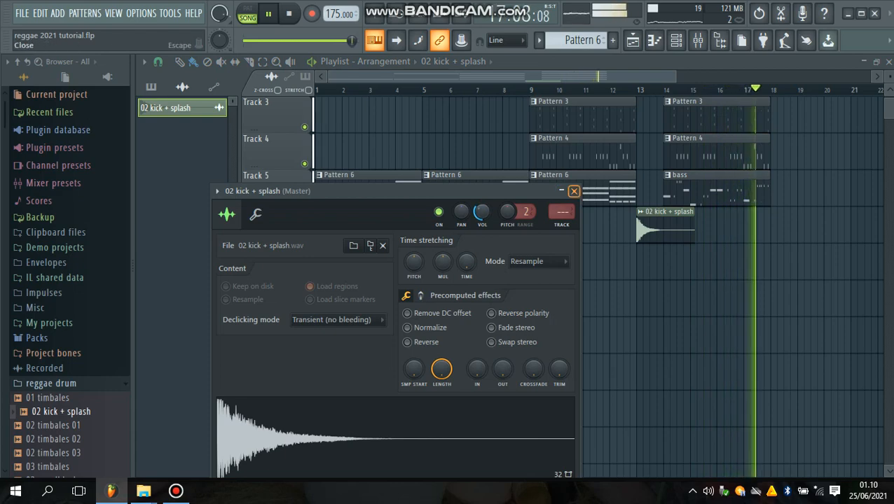
left_click(574, 191)
scroll(732, 224, "up", 2)
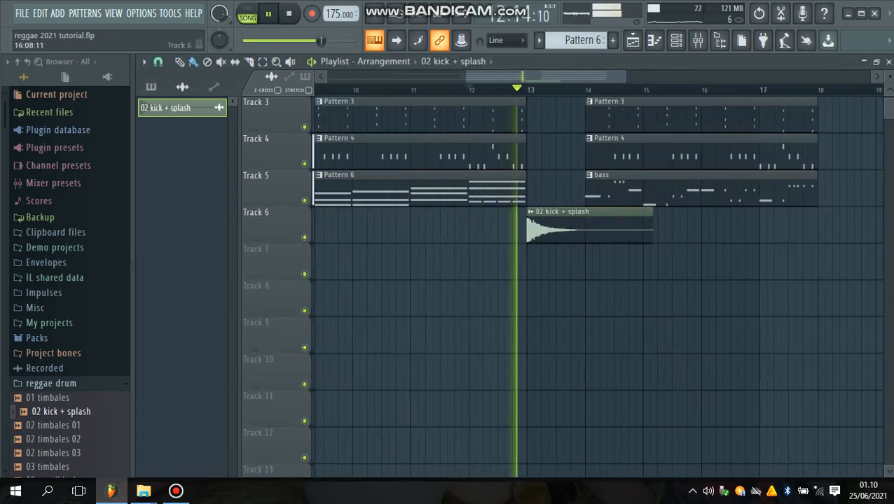
scroll(729, 225, "up", 2)
key("space")
Audition the reggae drum samples 02 timbales 01 to 03, 04 congas 01 to 03, 04 timbales 02 and 03, and 05 tambourine
left_click(56, 425)
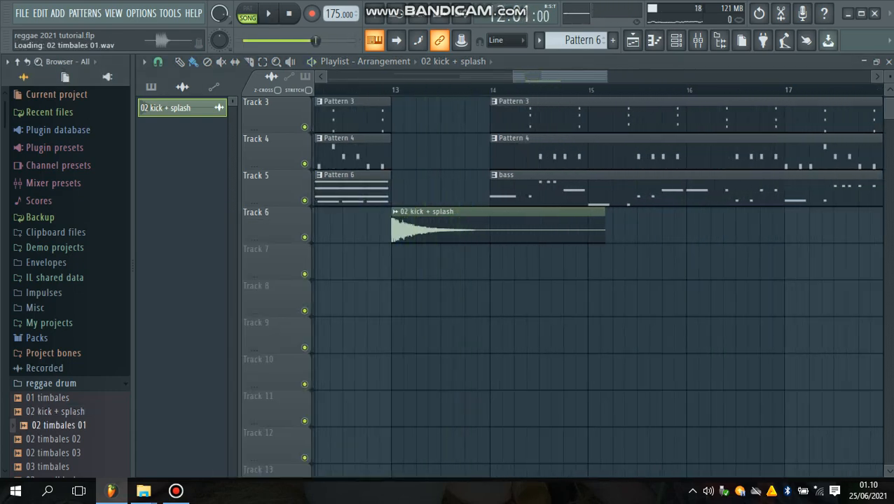
scroll(68, 280, "down", 6)
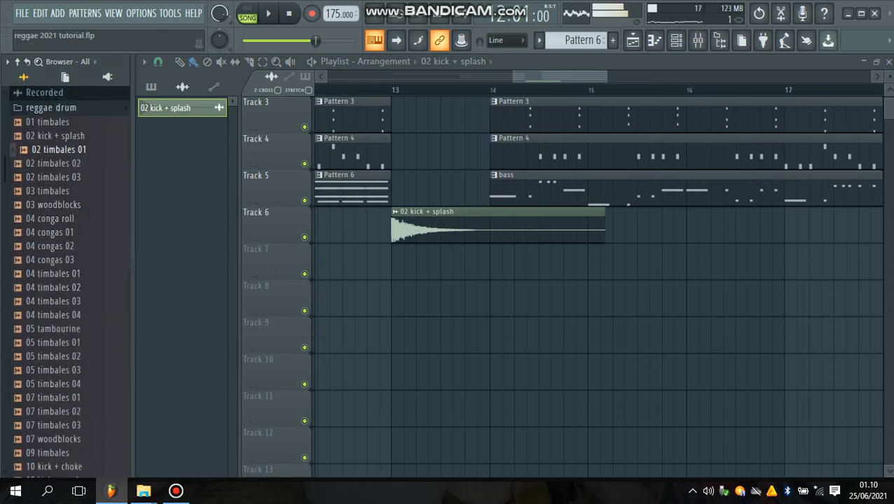
left_click(56, 164)
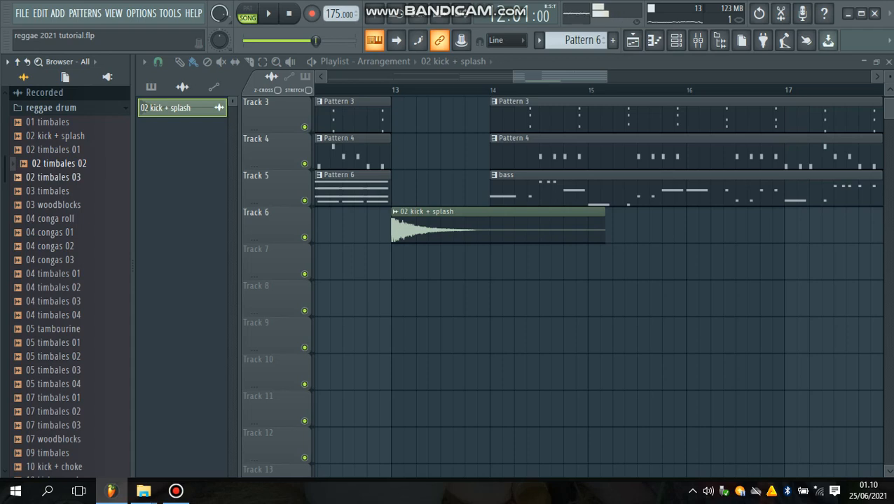
left_click(56, 177)
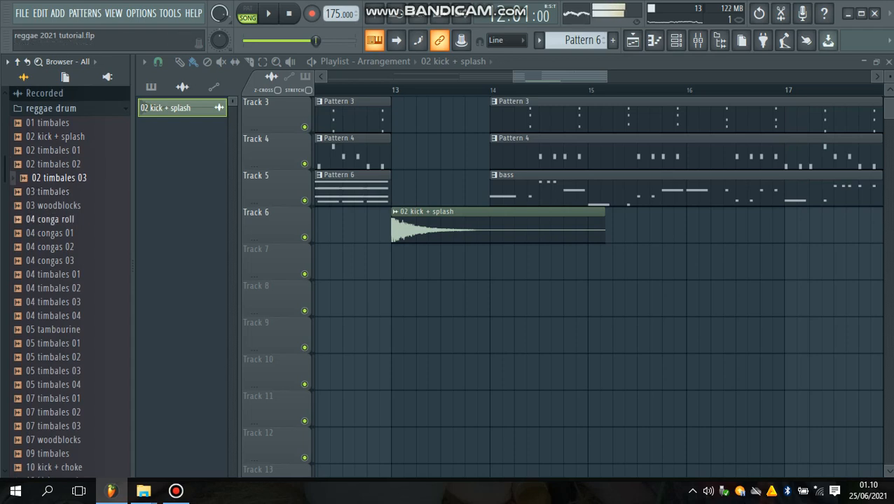
left_click(53, 248)
left_click(53, 260)
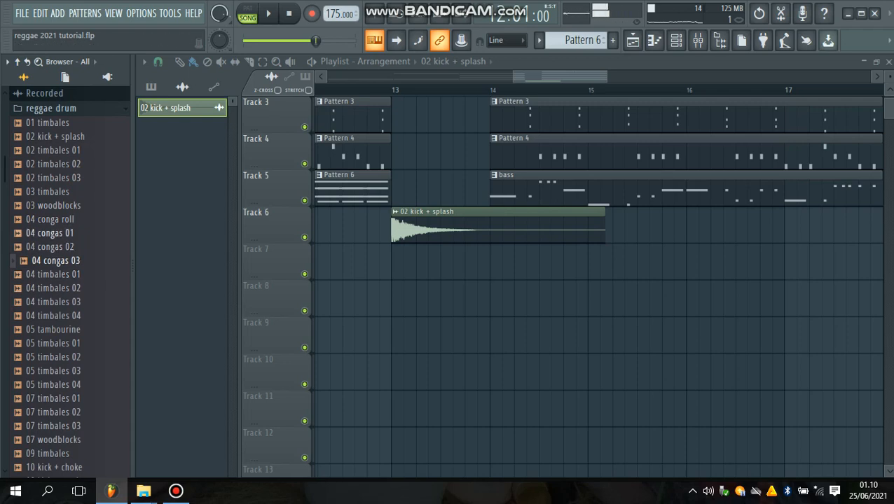
left_click(52, 233)
left_click(56, 288)
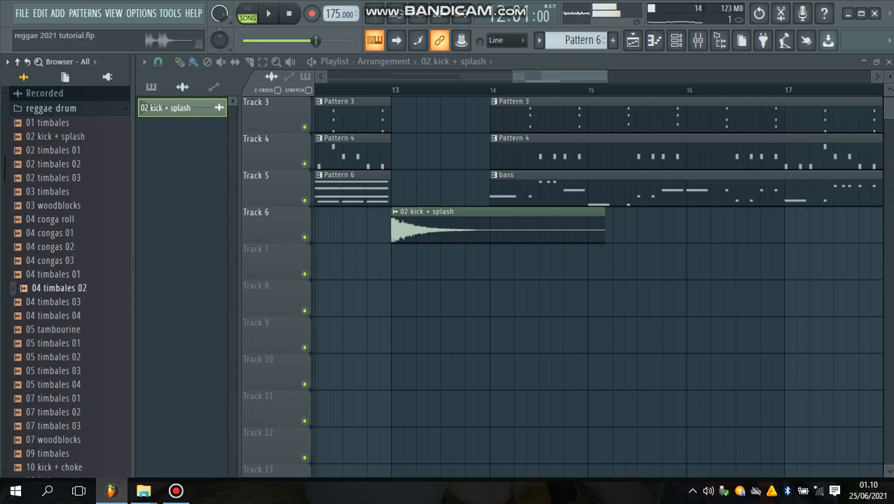
left_click(55, 302)
left_click(55, 330)
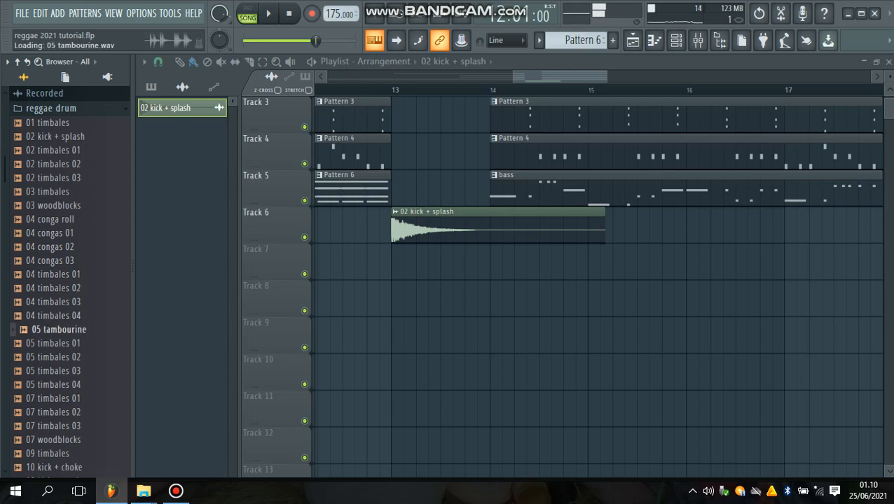
Audition the samples 10 timbales 01, 02 and 04, 10 kick + crash, 14 tambourine and 11 timbales
scroll(53, 343, "down", 5)
left_click(56, 234)
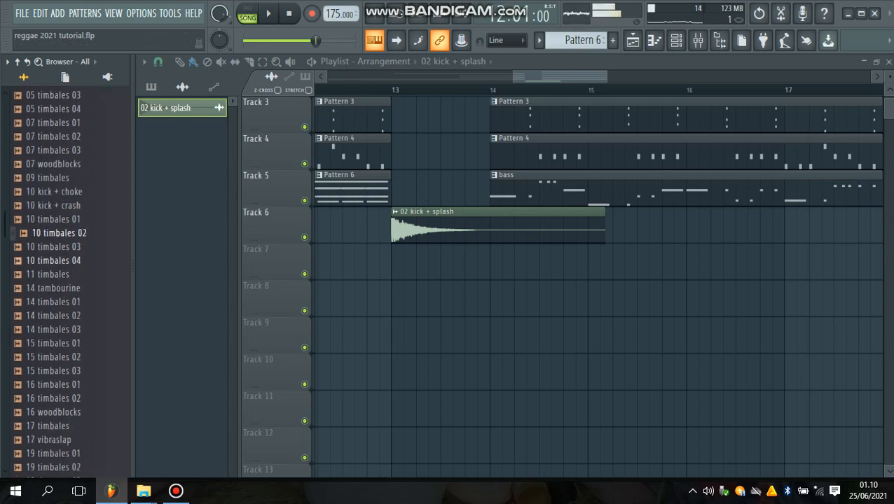
left_click(55, 220)
left_click(55, 206)
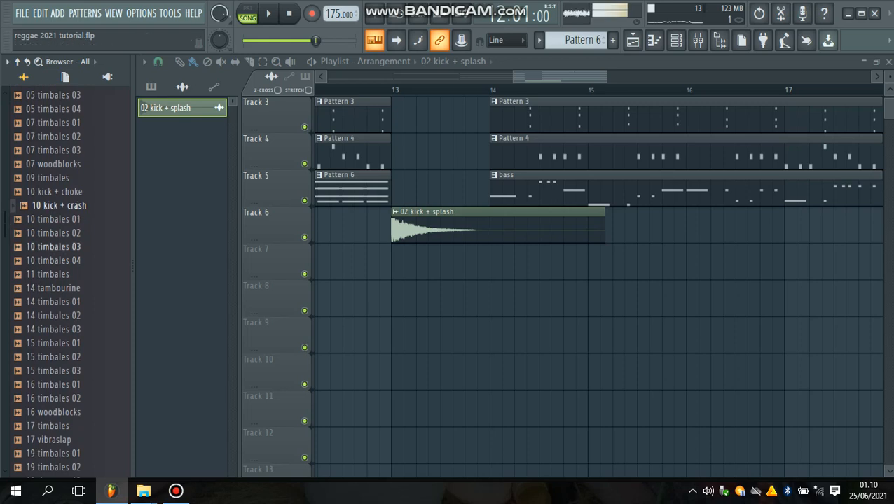
left_click(55, 261)
left_click(54, 288)
left_click(53, 275)
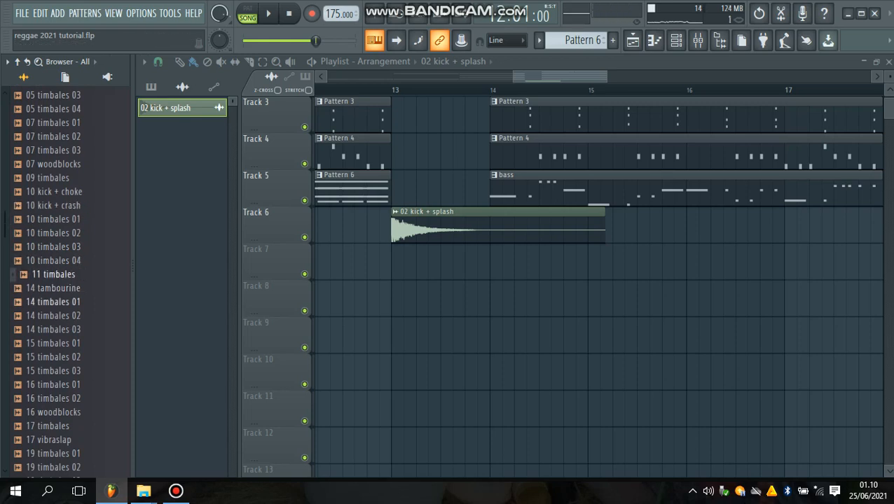
Audition the fills 14 timbales 01 and 03, 15 timbales 01 and 02, and 16 timbales 02
left_click(56, 301)
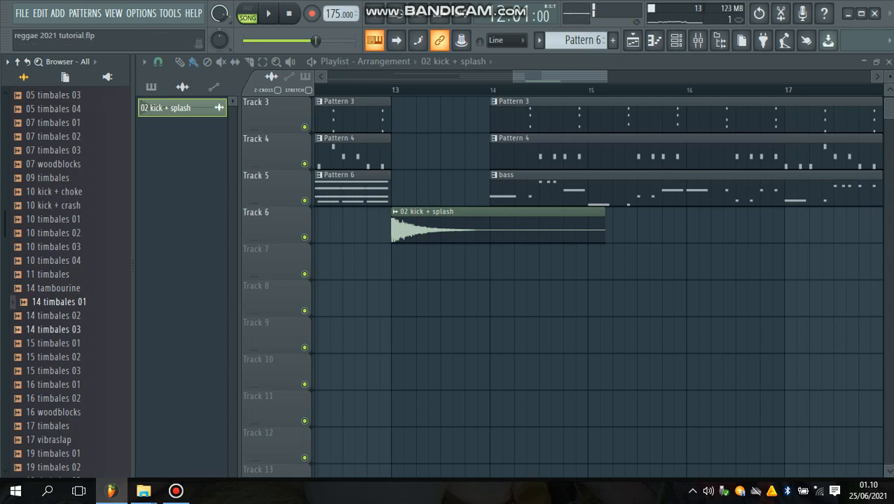
left_click(56, 329)
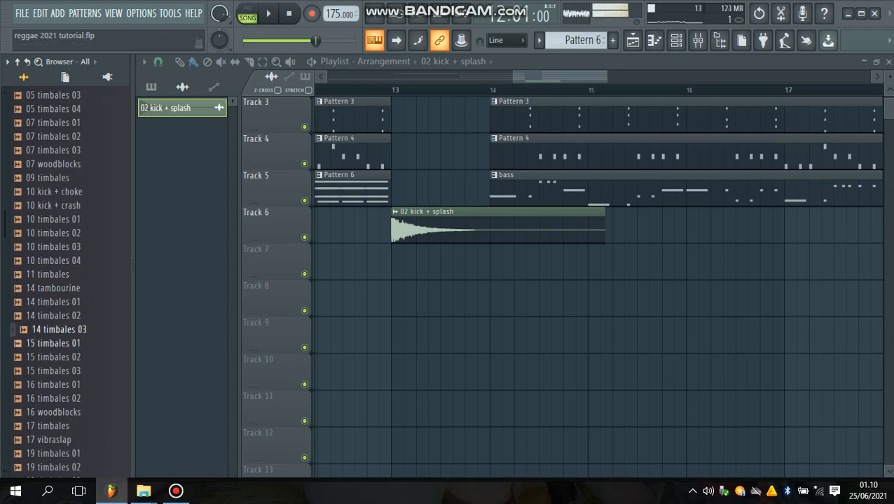
left_click(56, 343)
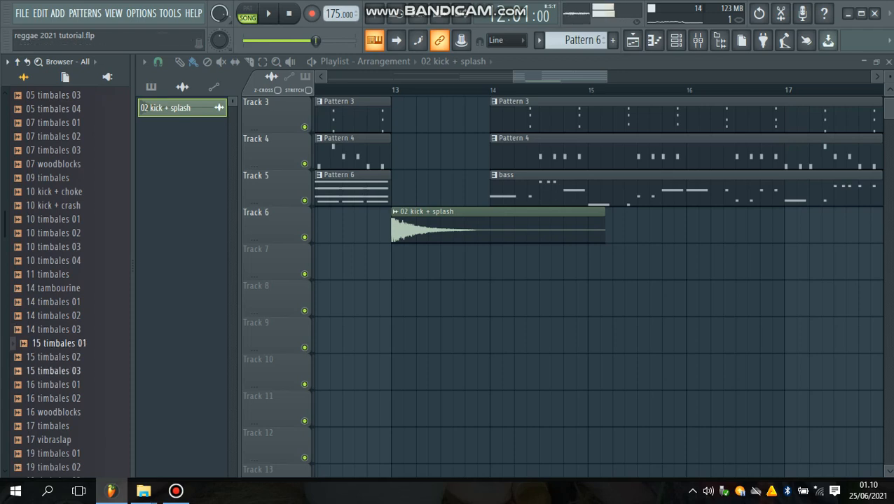
left_click(56, 357)
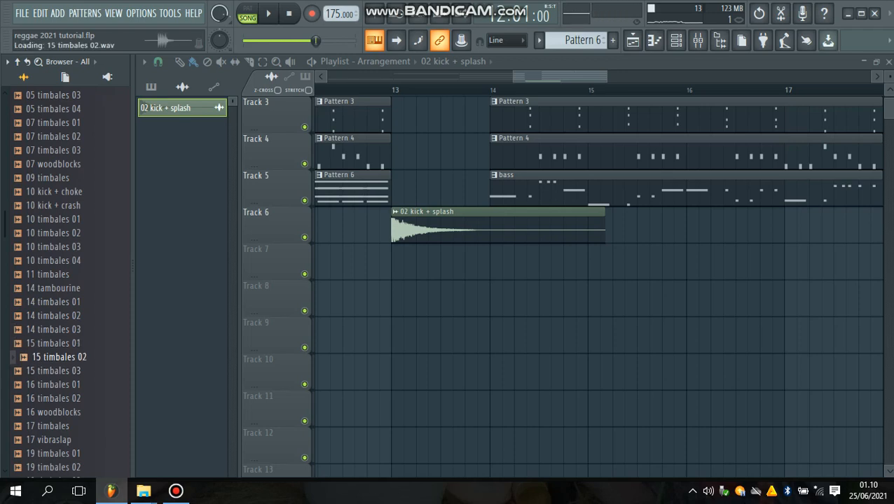
scroll(56, 280, "down", 3)
left_click(56, 260)
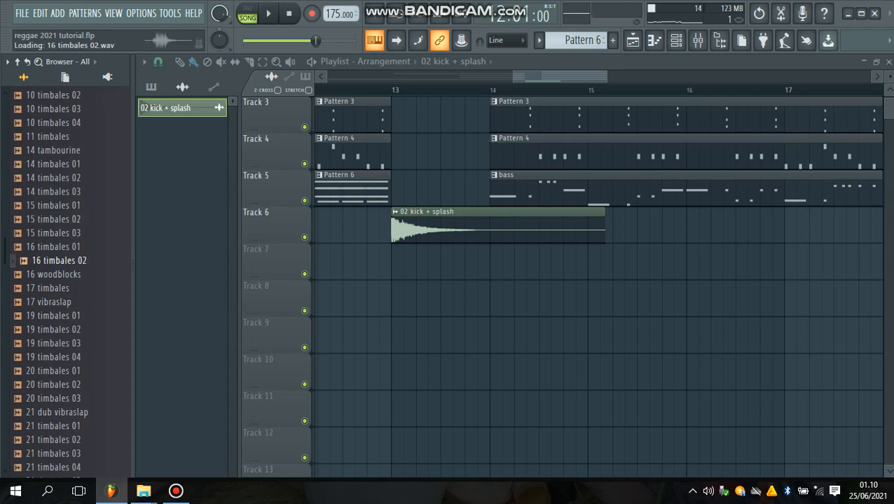
Preview the 17 timbales sample and place it on Track 7 at bar 13, below the kick + splash clip
left_click(54, 288)
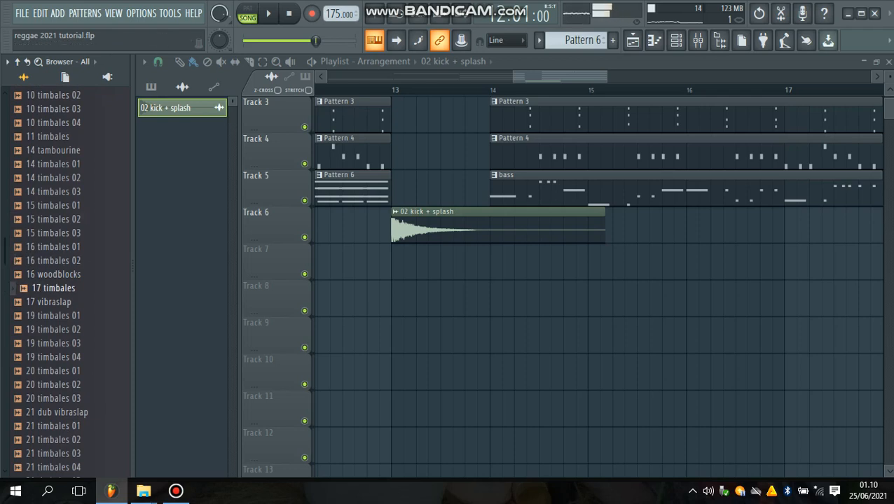
left_click_drag(54, 289, 423, 268)
scroll(511, 272, "up", 3)
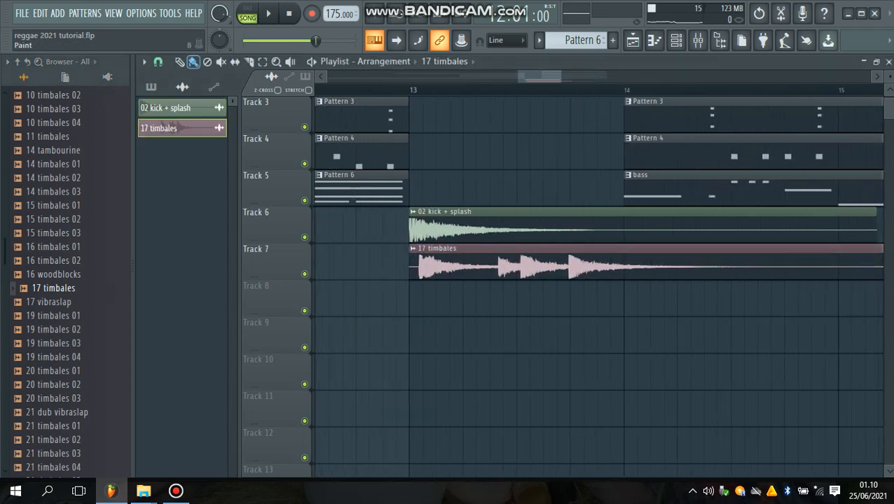
Set the playlist snap to (none) and shift the 17 timbales clip slightly earlier so its first hit lands on bar 13
left_click(158, 62)
left_click(174, 122)
left_click_drag(516, 269, 507, 269)
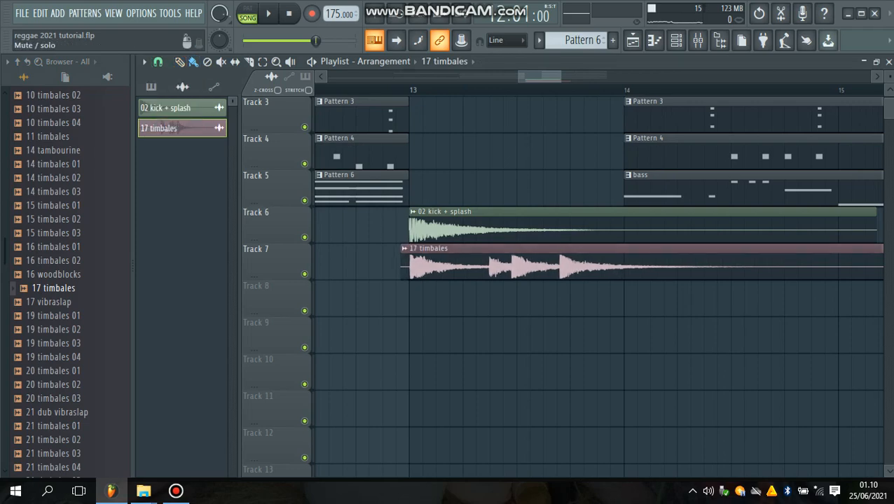
Mute Track 6 and play the song to hear the repositioned timbales fill without the kick + splash
left_click(304, 237)
key("space")
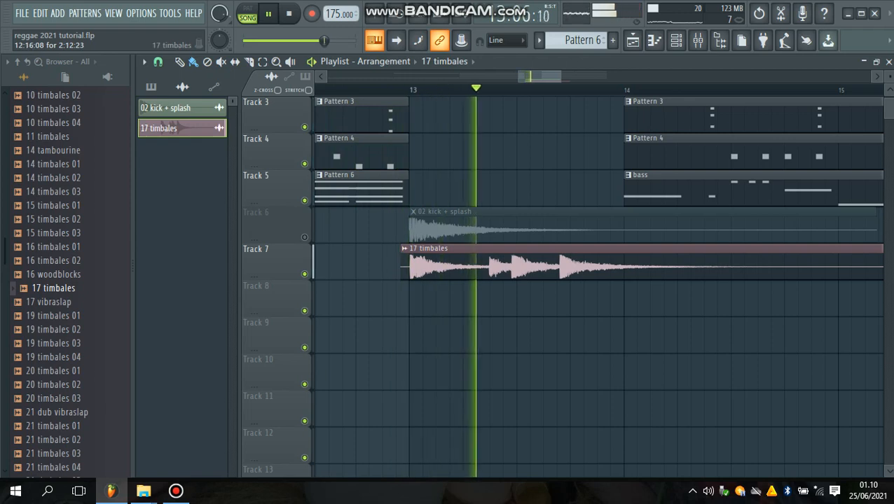
key("space")
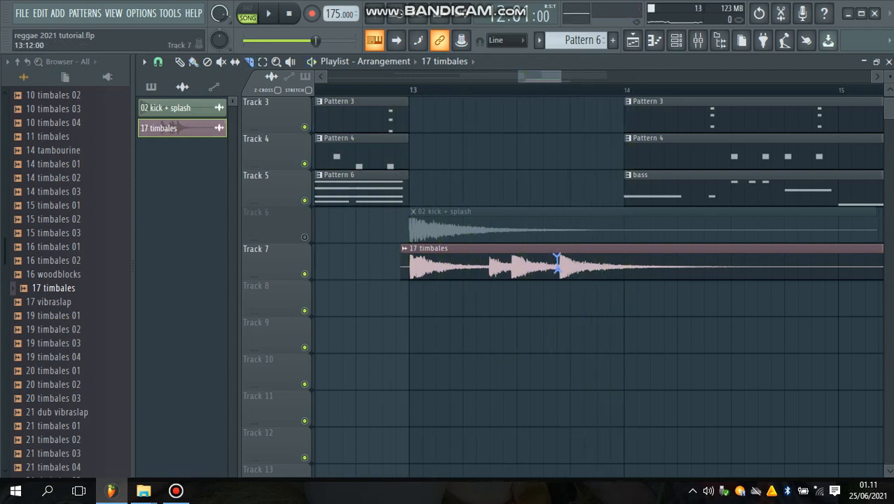
Slice the 17 timbales clip just before its last hit, move the cut-off piece slightly later, and play the fill to check its timing
key("space")
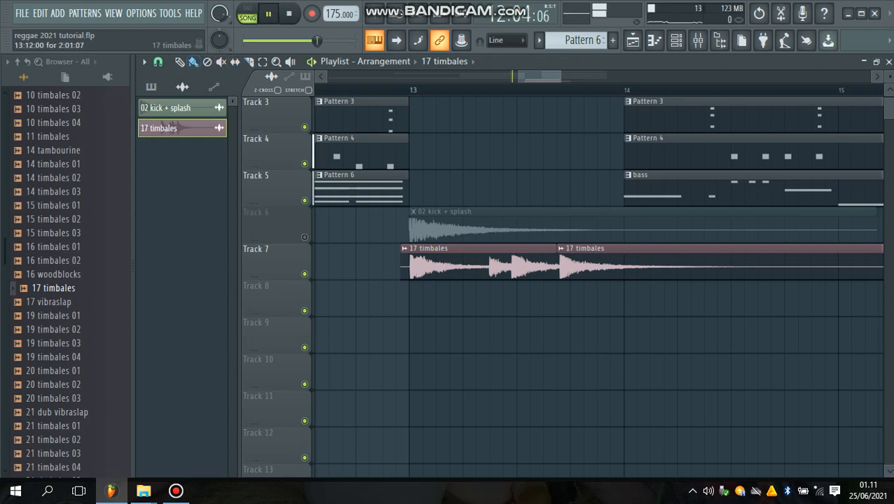
left_click_drag(581, 267, 592, 267)
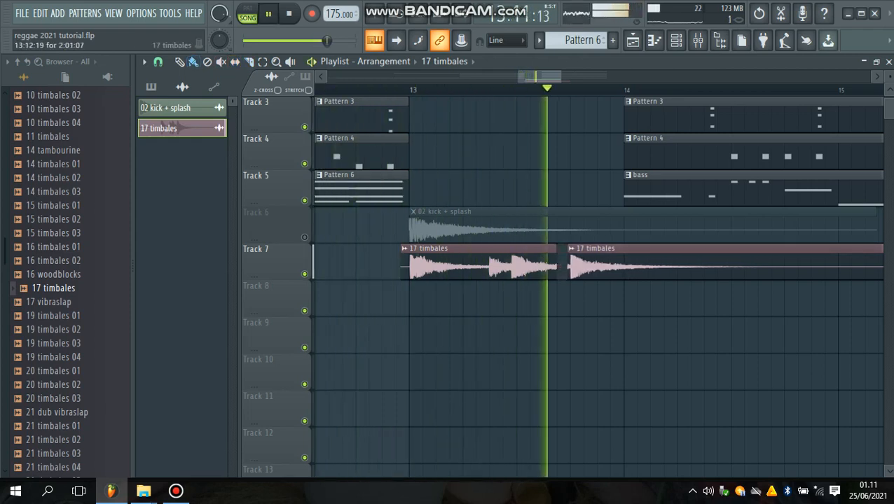
key("space")
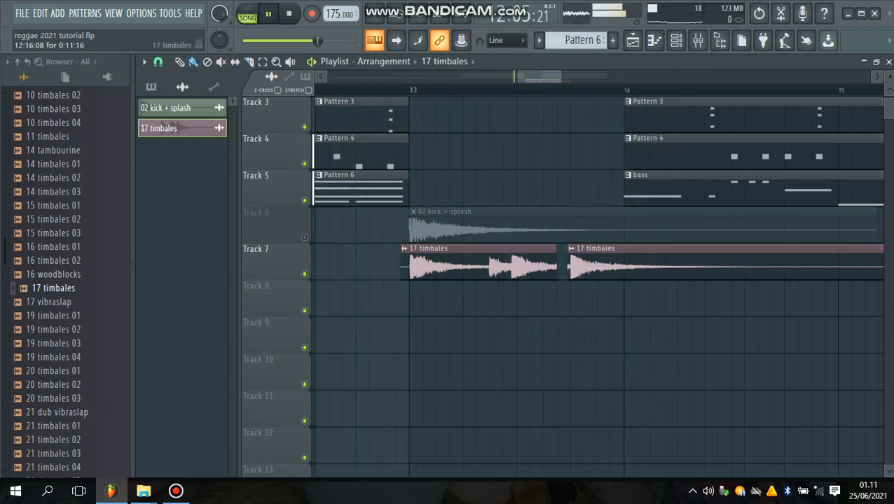
key("space")
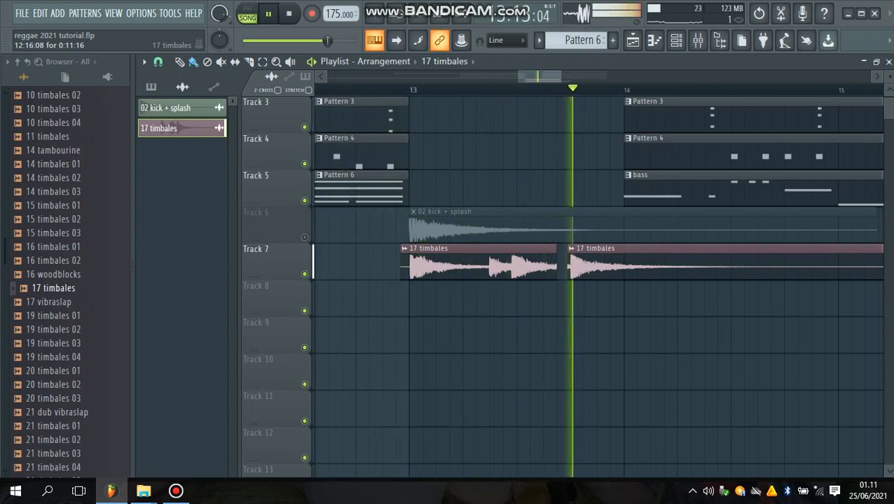
key("space")
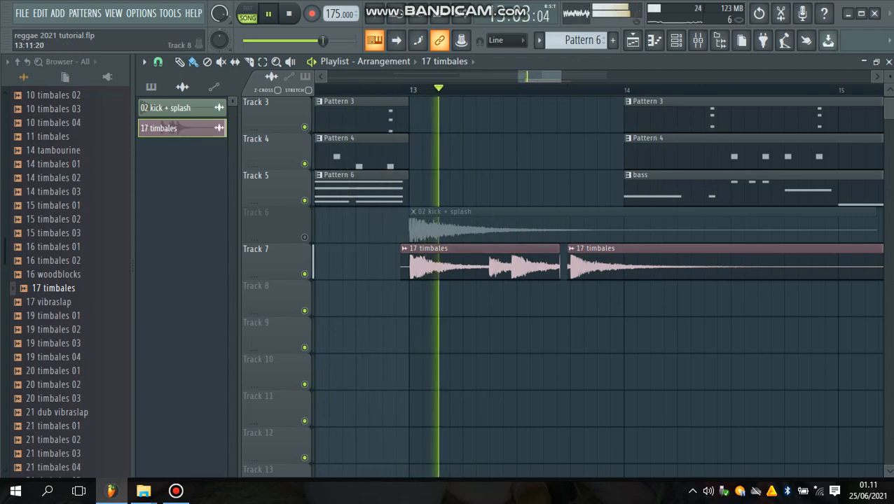
key("space")
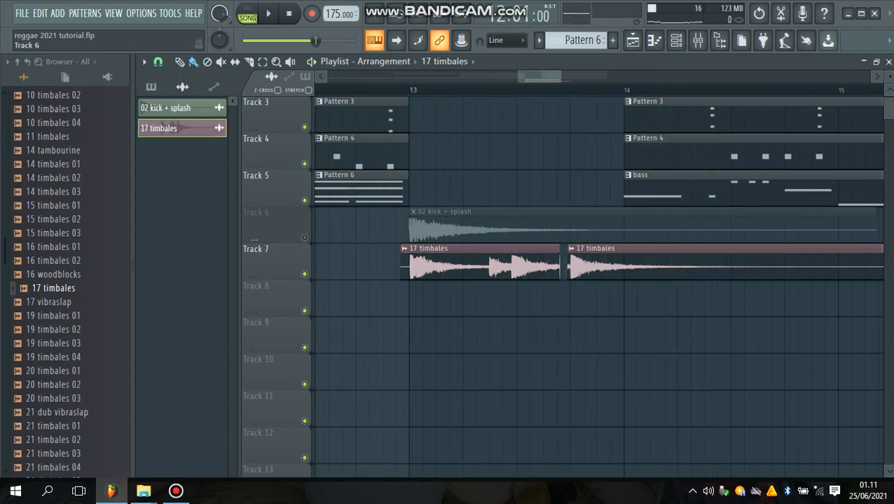
Unmute Track 6 and remove the 02 kick + splash clip from it
left_click(304, 237)
key("space")
left_click_drag(428, 228, 651, 228)
key("space")
right_click(650, 228)
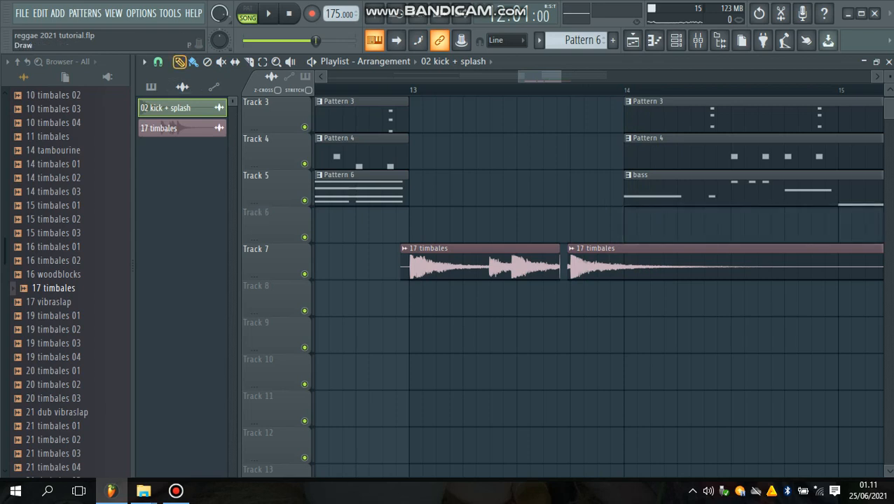
Set the playlist snap to Line and place a 02 kick + splash clip on Track 6 at bar 14
left_click(157, 62)
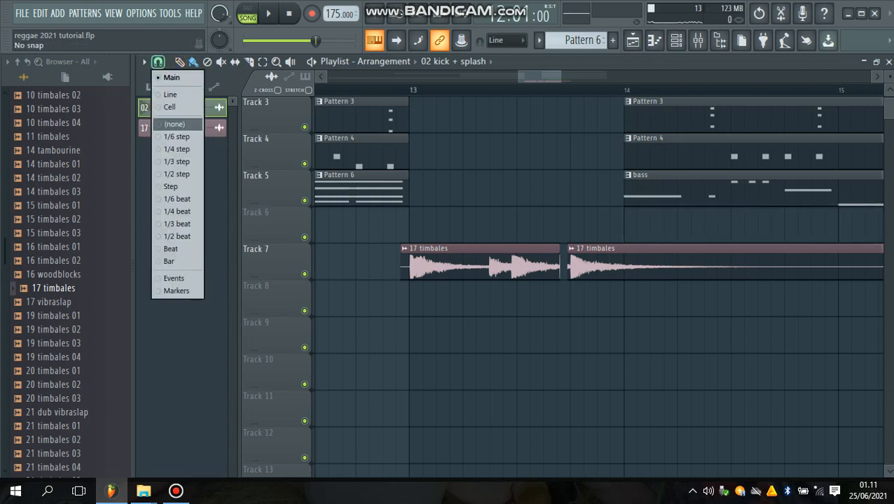
left_click(169, 124)
left_click(157, 62)
left_click(169, 124)
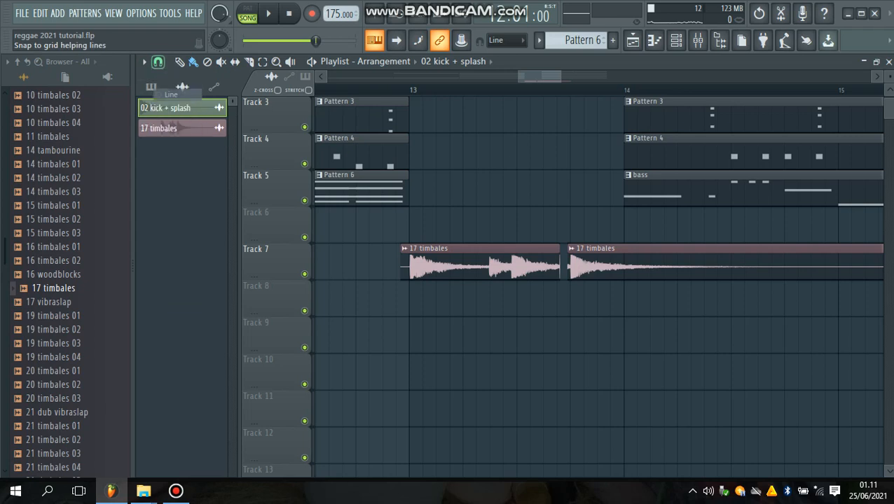
left_click(628, 224)
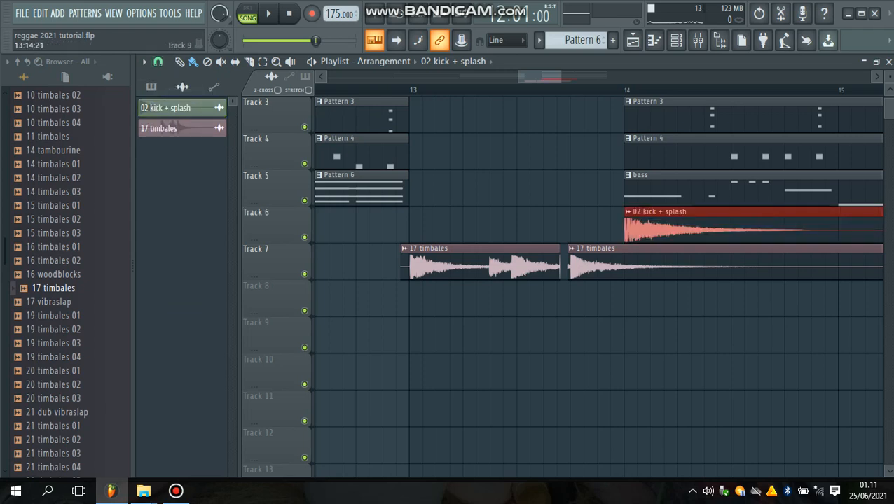
Reselect the 17 timbales sample, close its channel settings, and play the timbales fill at bar 13
left_click(175, 127)
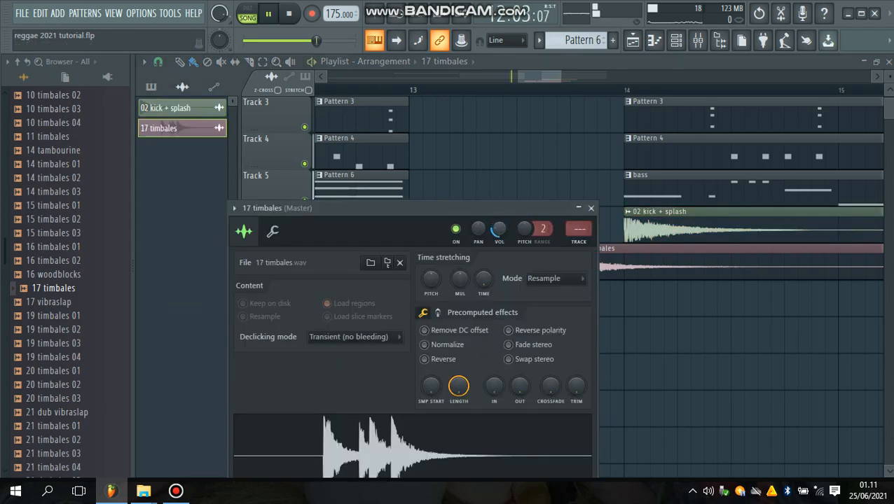
left_click(591, 208)
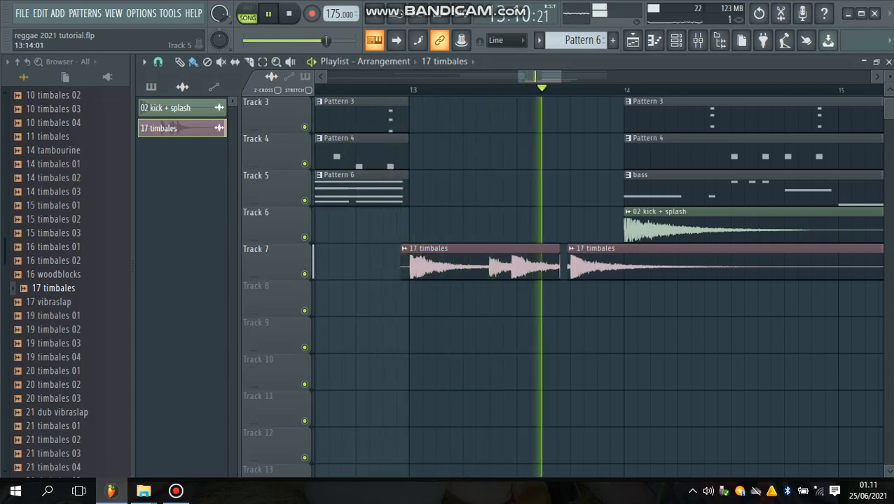
key("space")
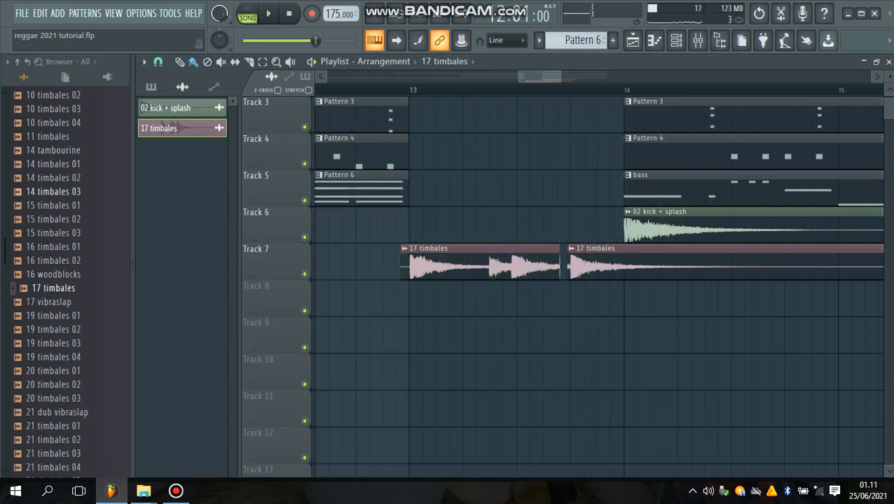
Audition the samples 37 timbales 05 and 06, and 40 timbales 01 to 03
scroll(59, 280, "down", 15)
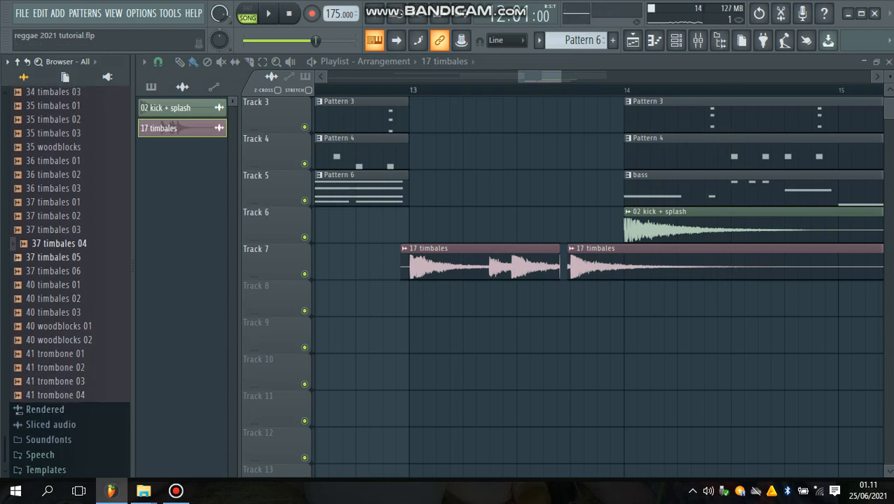
left_click(54, 258)
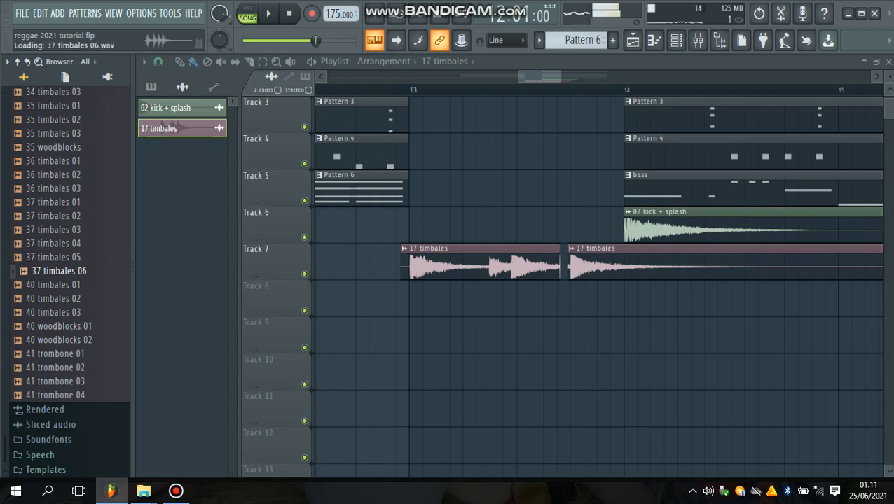
left_click(55, 285)
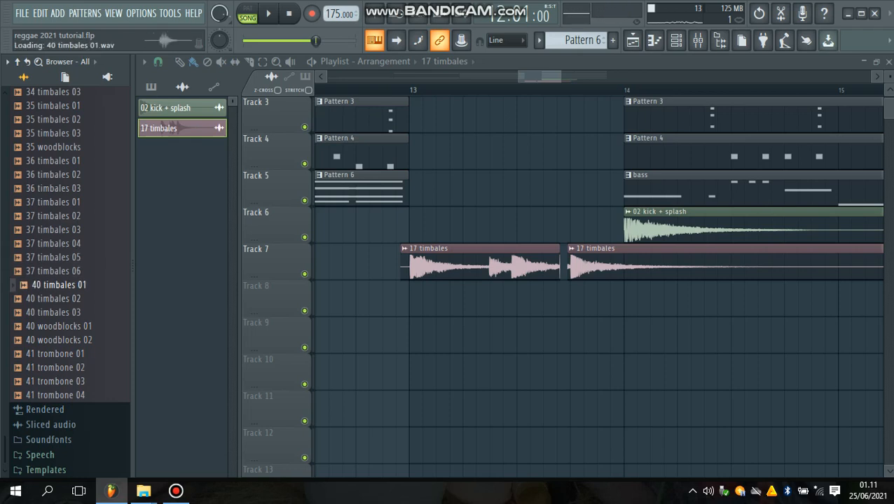
left_click(54, 299)
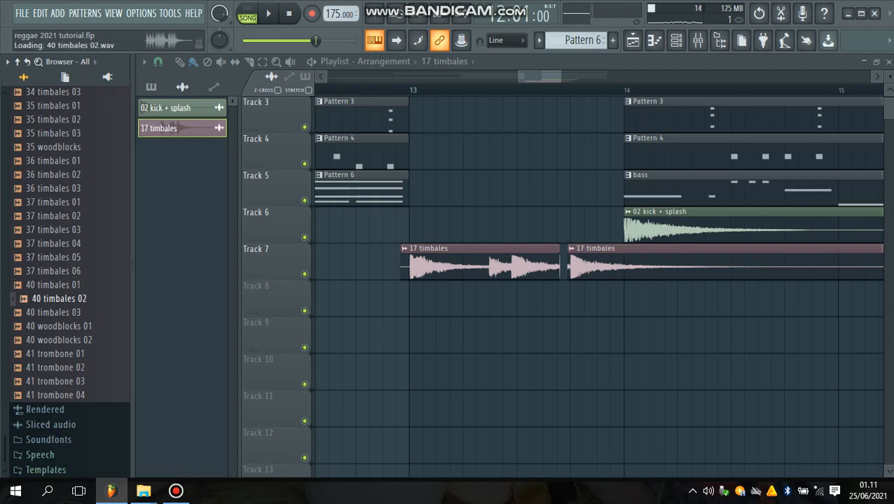
left_click(55, 313)
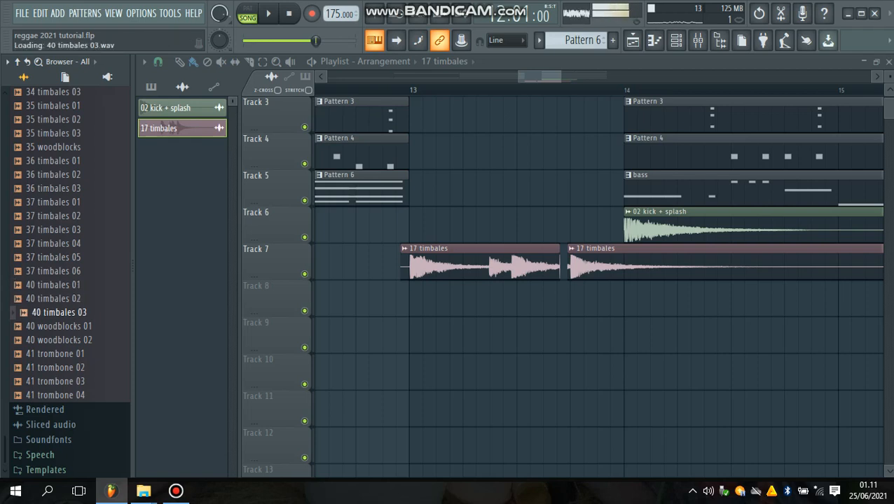